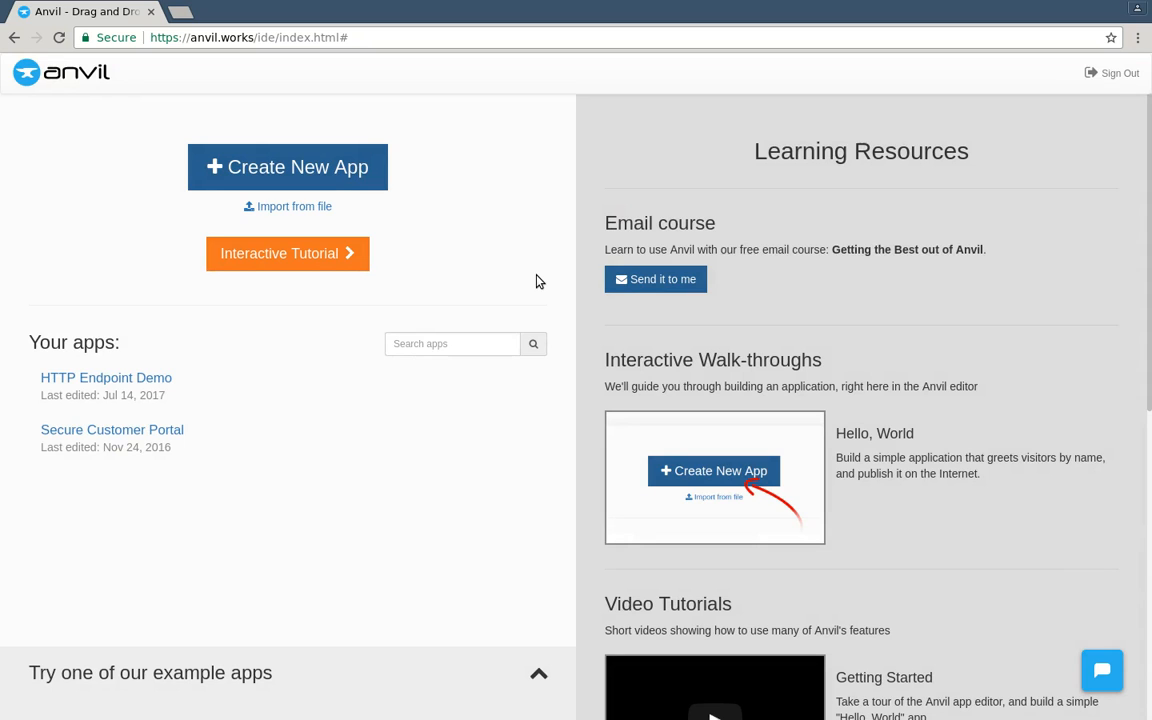
# Create a new app whose first form uses the Dashboard card layout.
pyautogui.click(378, 182)
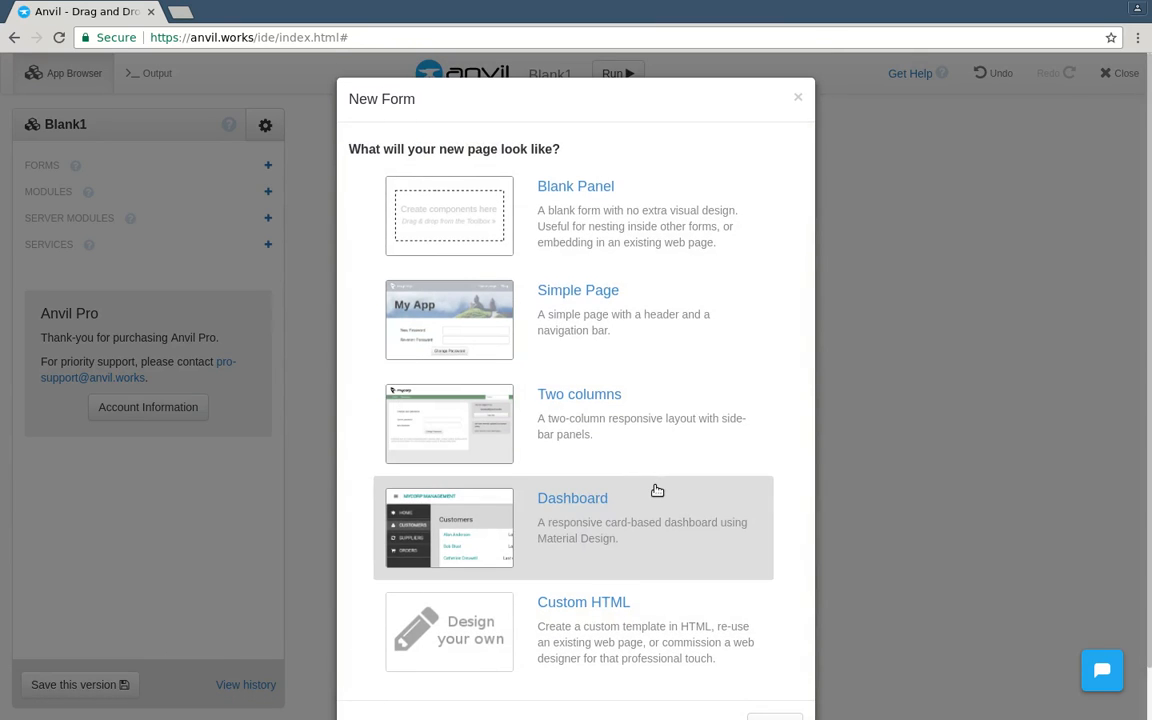
pyautogui.click(656, 491)
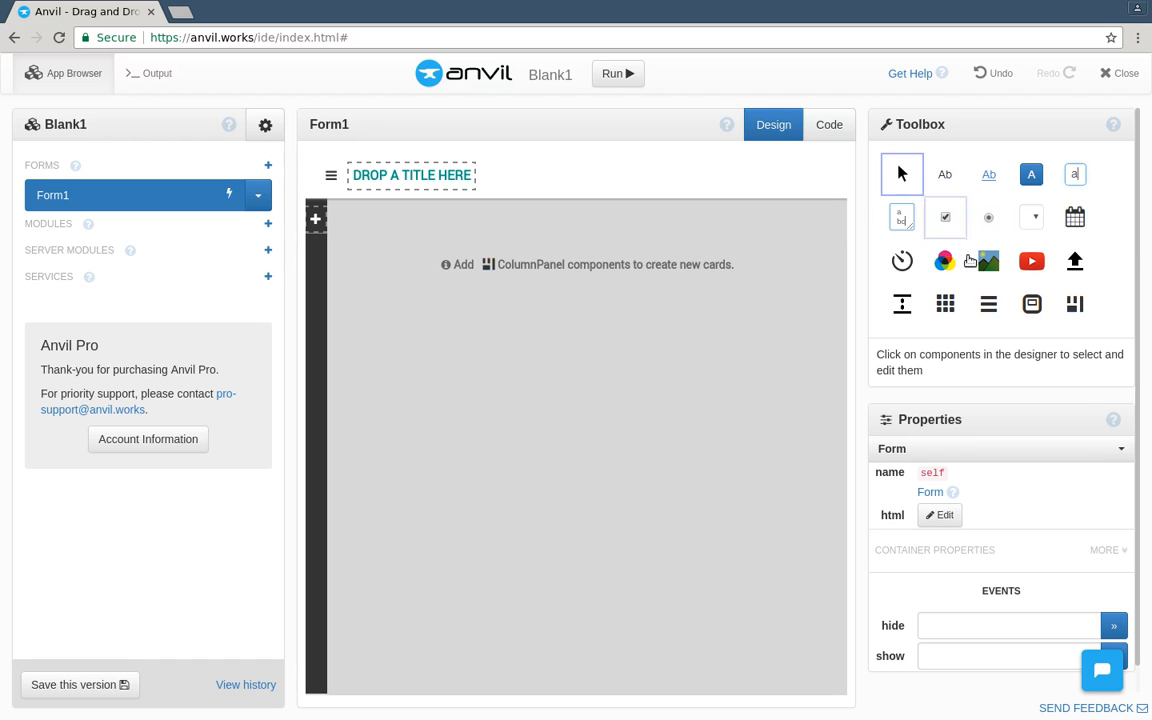
# Add a card container holding a label reading 'Enter your name:'.
pyautogui.moveTo(1075, 303)
pyautogui.mouseDown()
pyautogui.moveTo(743, 255)
pyautogui.moveTo(733, 278)
pyautogui.mouseUp()
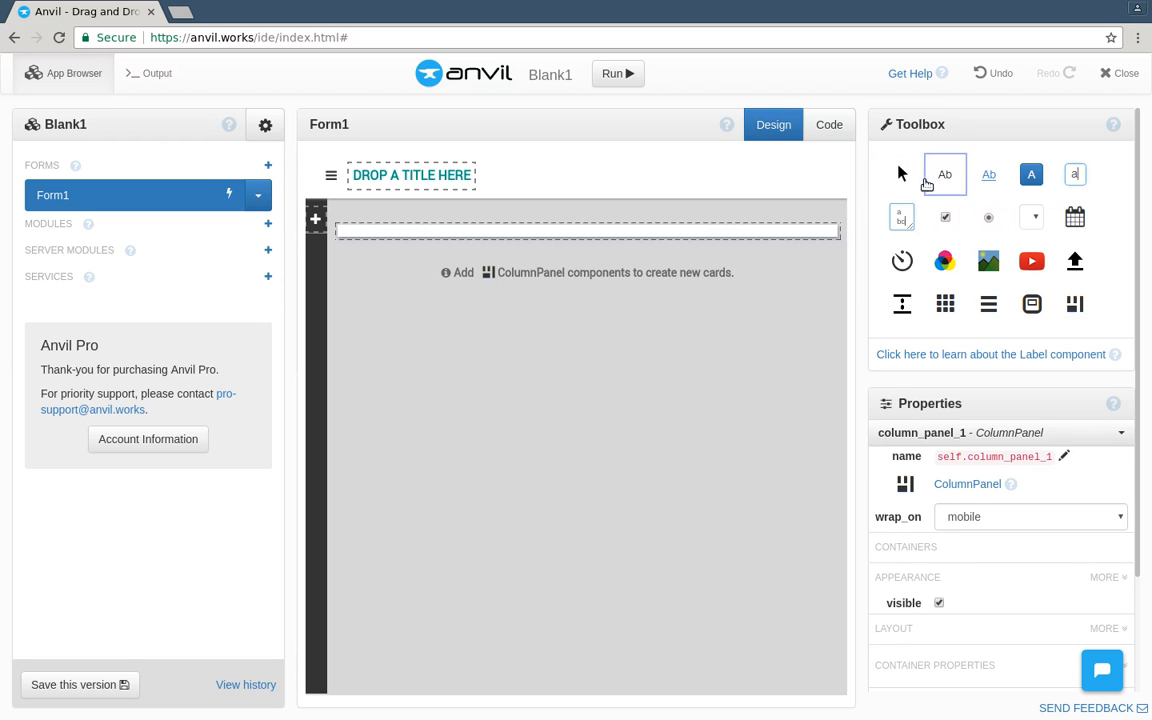
pyautogui.moveTo(944, 178); pyautogui.dragTo(658, 240)
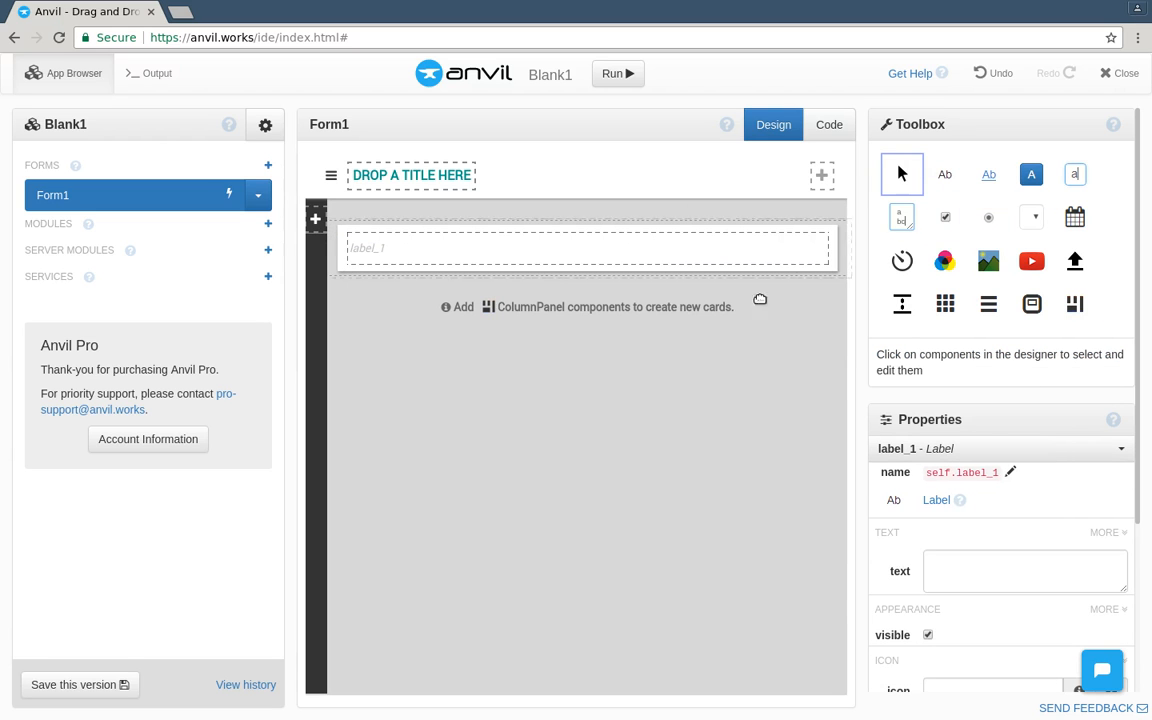
pyautogui.scroll(-2, 1030, 490)
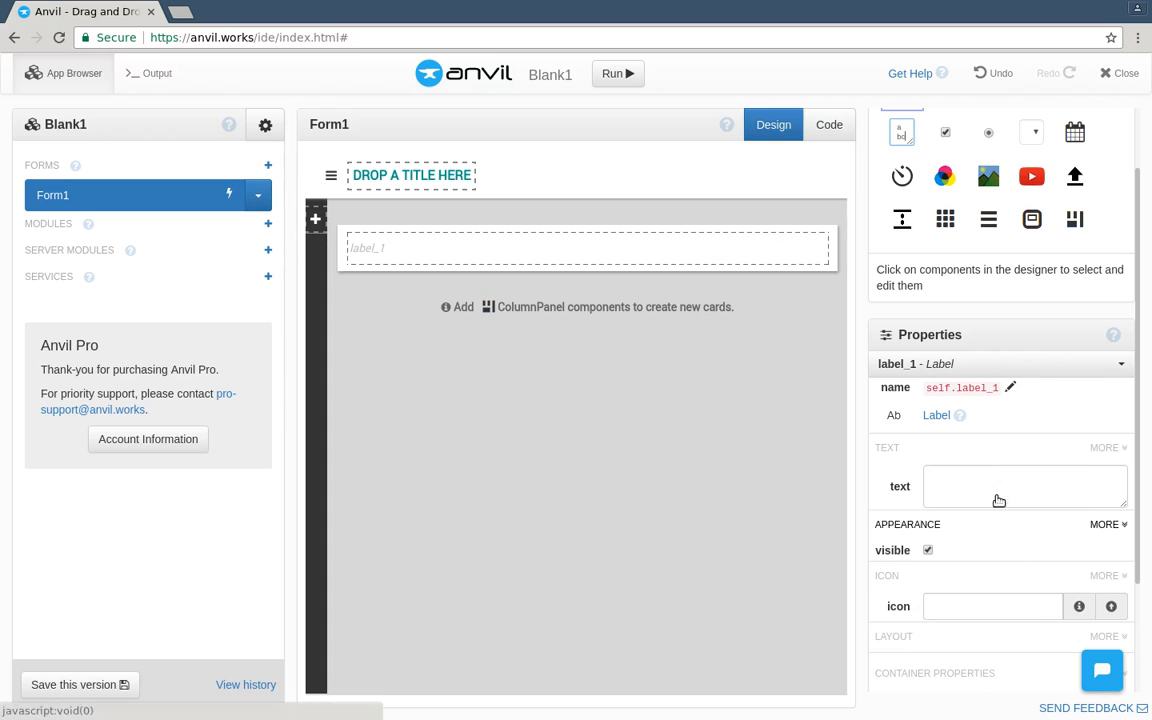
pyautogui.click(1000, 490)
pyautogui.write('Enter your name:')
pyautogui.scroll(1, 1008, 505)
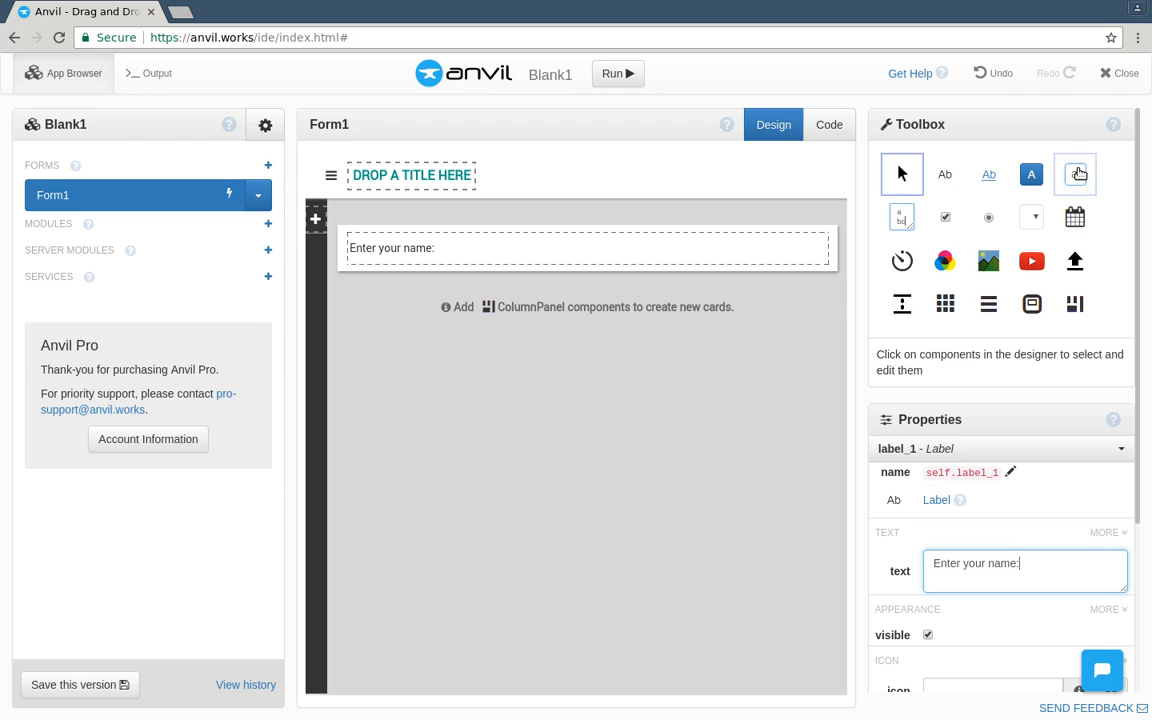
# Place a text box beside the label and rename it name_box.
pyautogui.click(1075, 174)
pyautogui.click(825, 247)
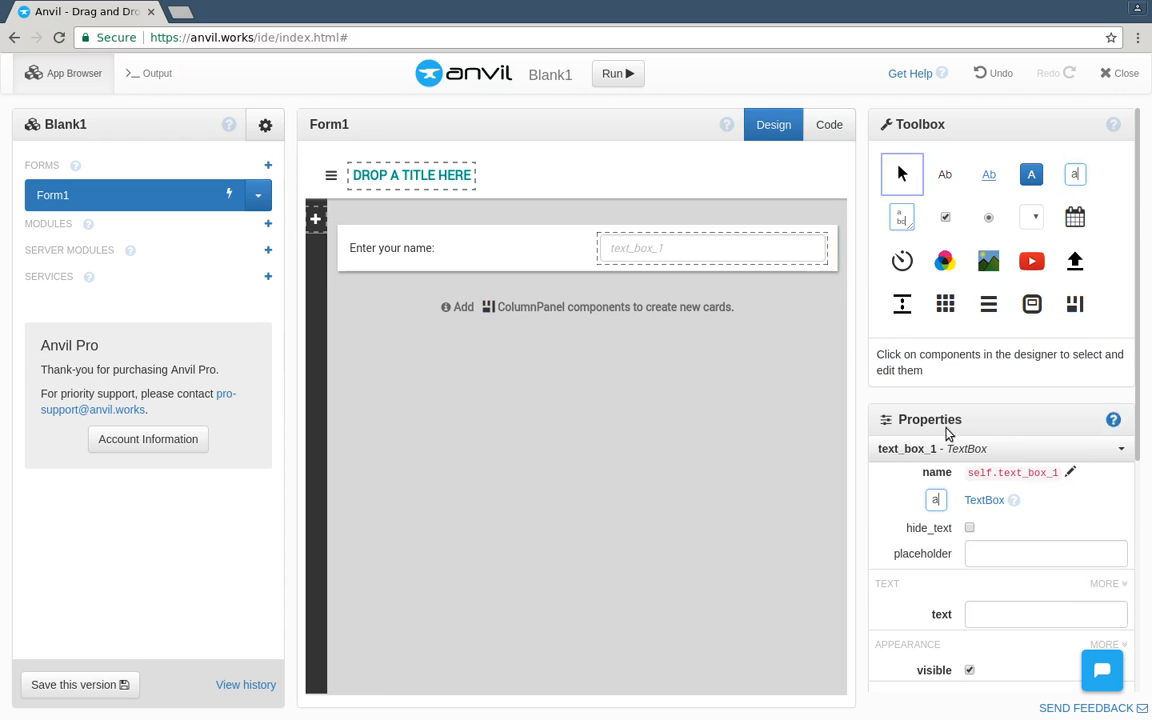
pyautogui.click(1045, 473)
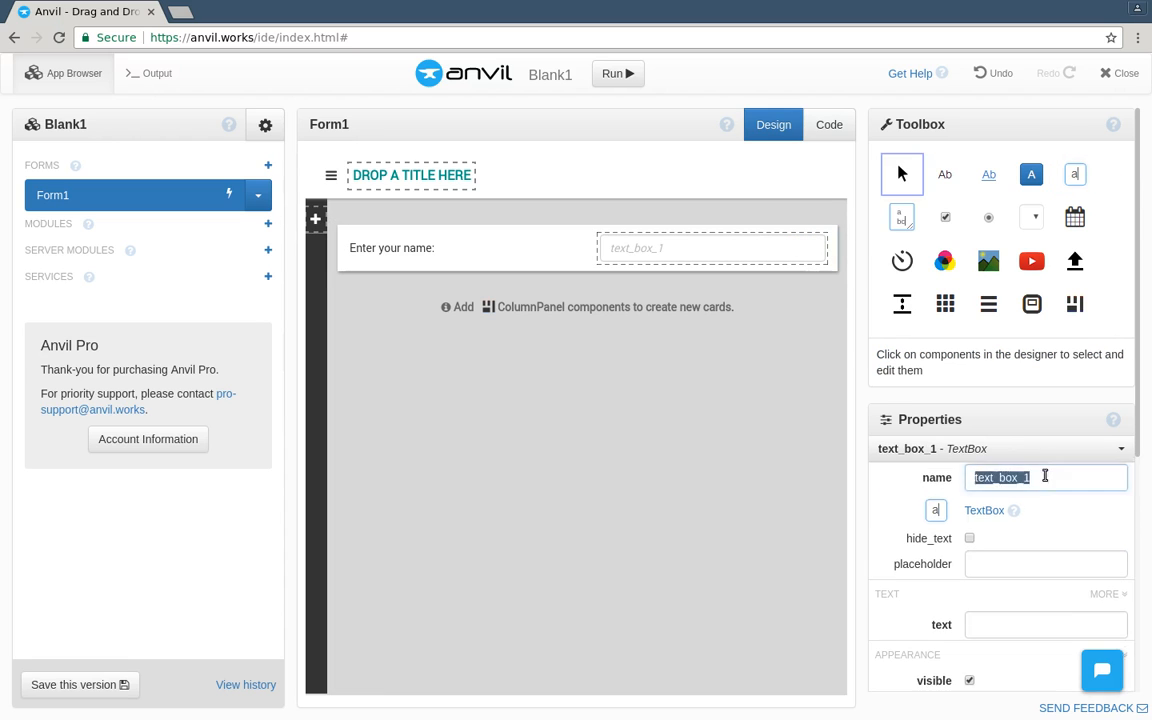
pyautogui.write('name_box')
pyautogui.press('Return')
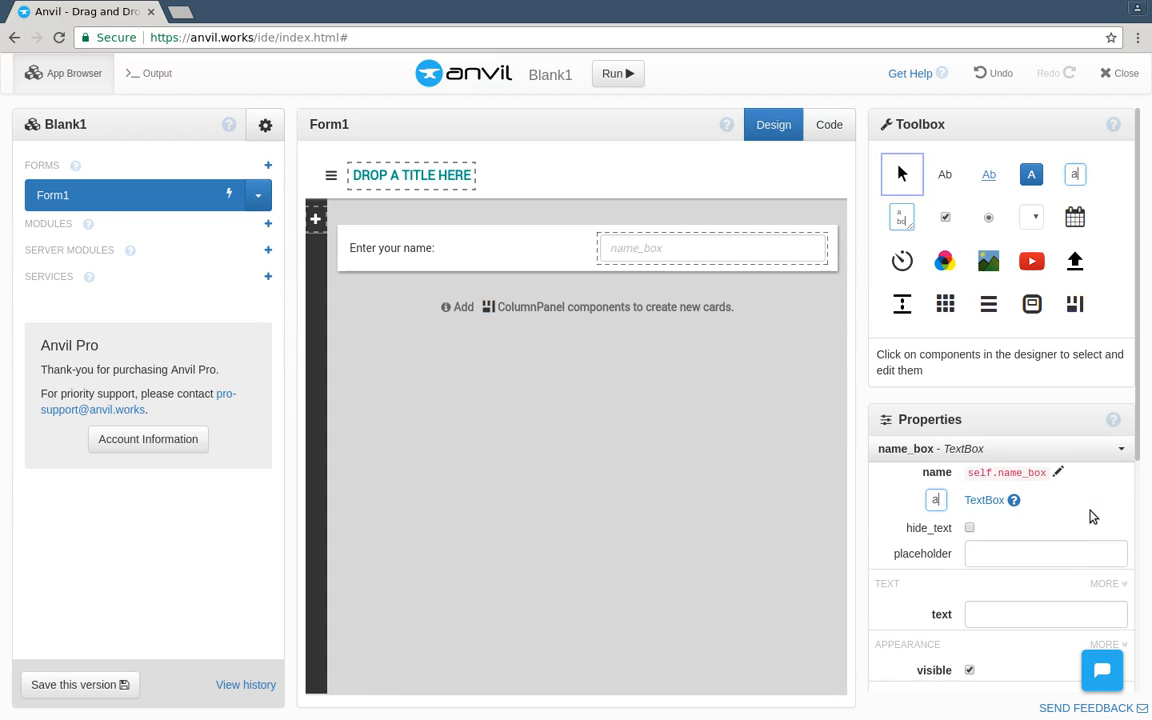
# Place a button beside name_box and caption it 'Say Hello'.
pyautogui.click(1031, 174)
pyautogui.click(823, 249)
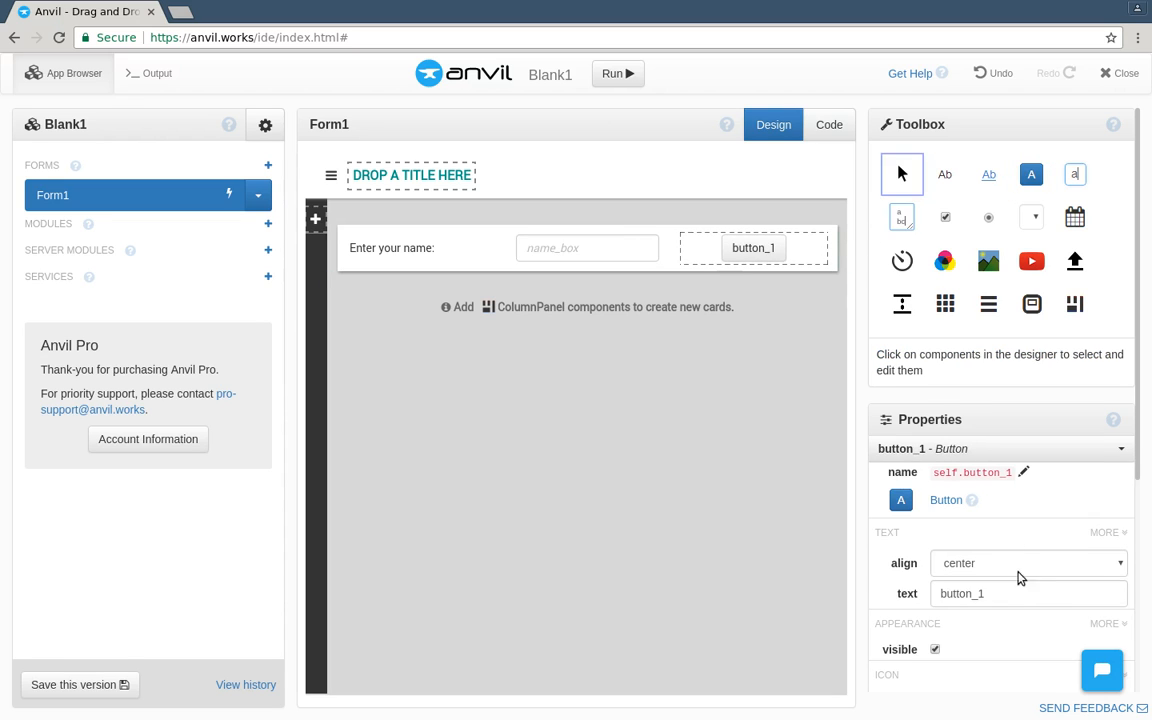
pyautogui.doubleClick(1020, 593)
pyautogui.write('Say Hello')
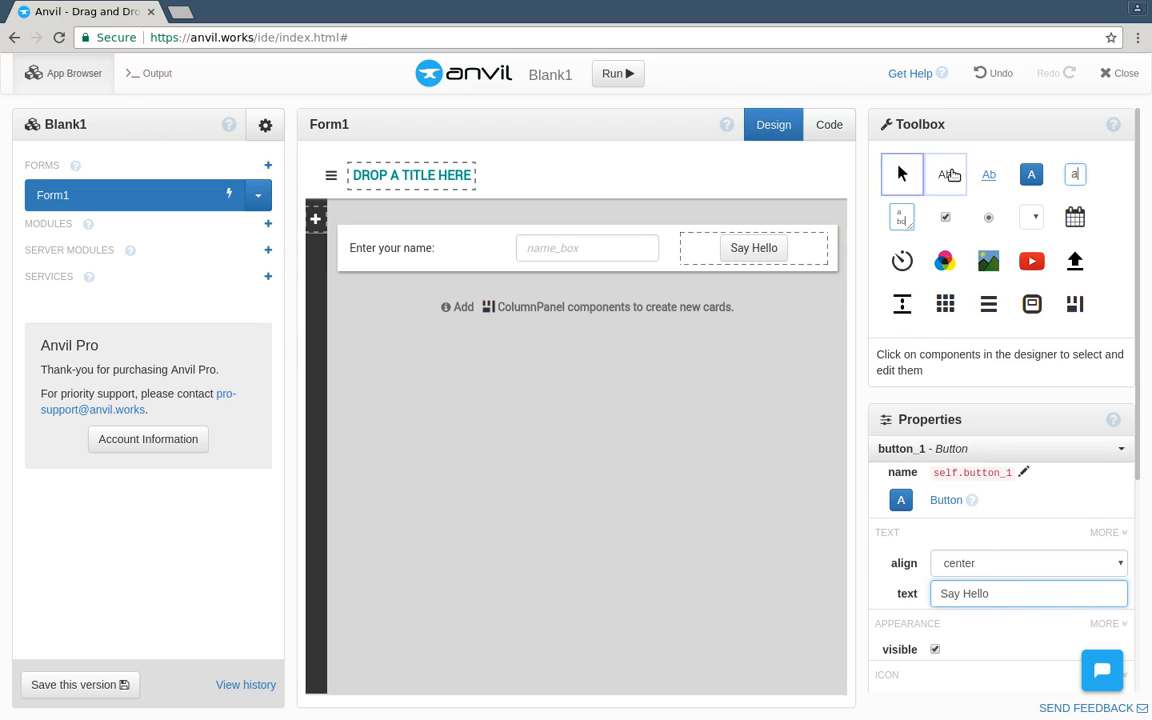
# Add a label below the name row and name it message_label.
pyautogui.click(945, 174)
pyautogui.click(642, 270)
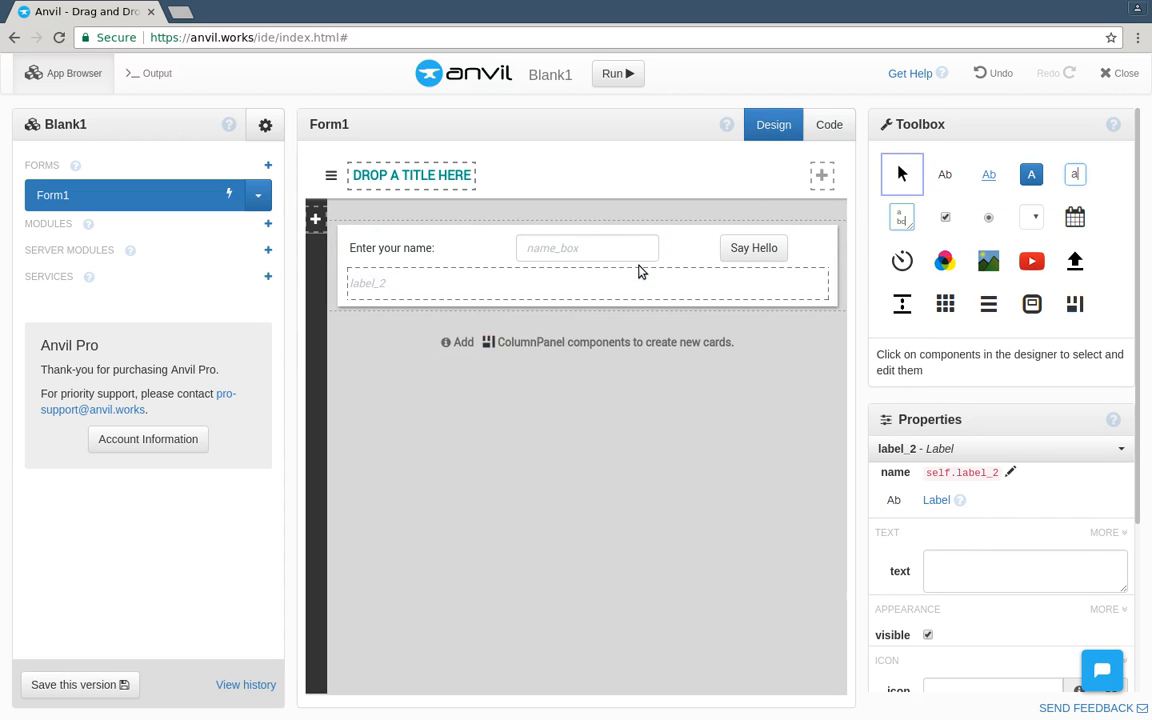
pyautogui.click(980, 476)
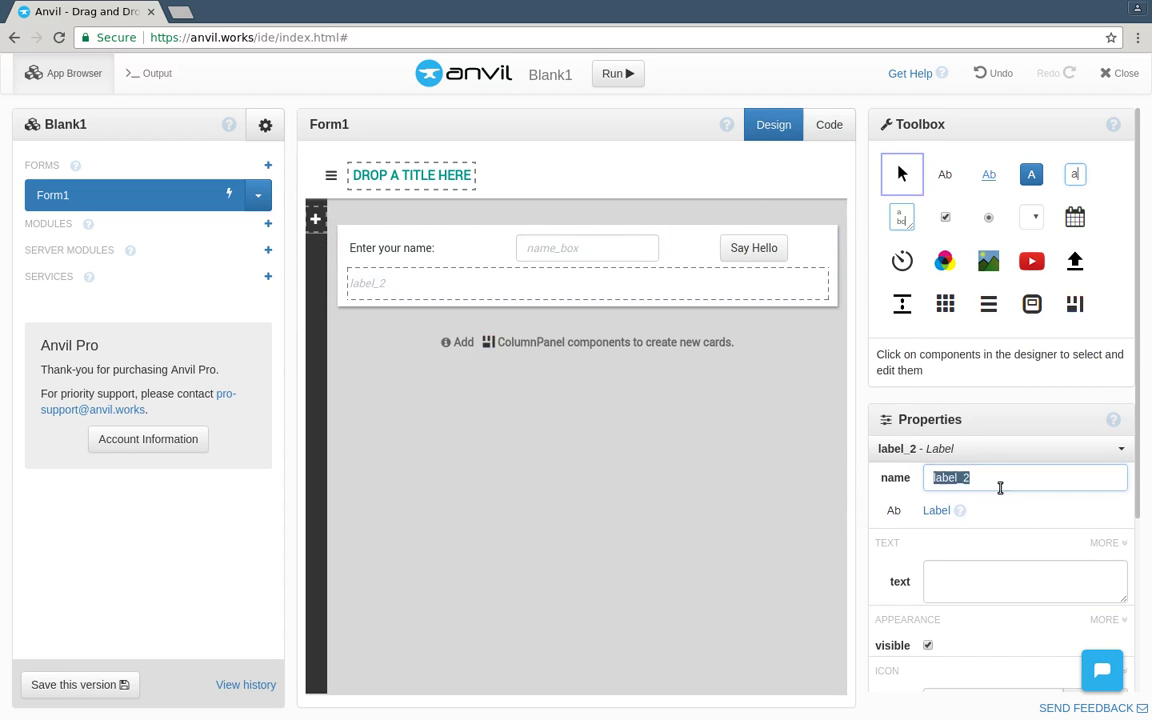
pyautogui.write('message_label')
pyautogui.press('Return')
# Centre message_label's text and set its font size to 35.
pyautogui.click(1045, 531)
pyautogui.click(1029, 563)
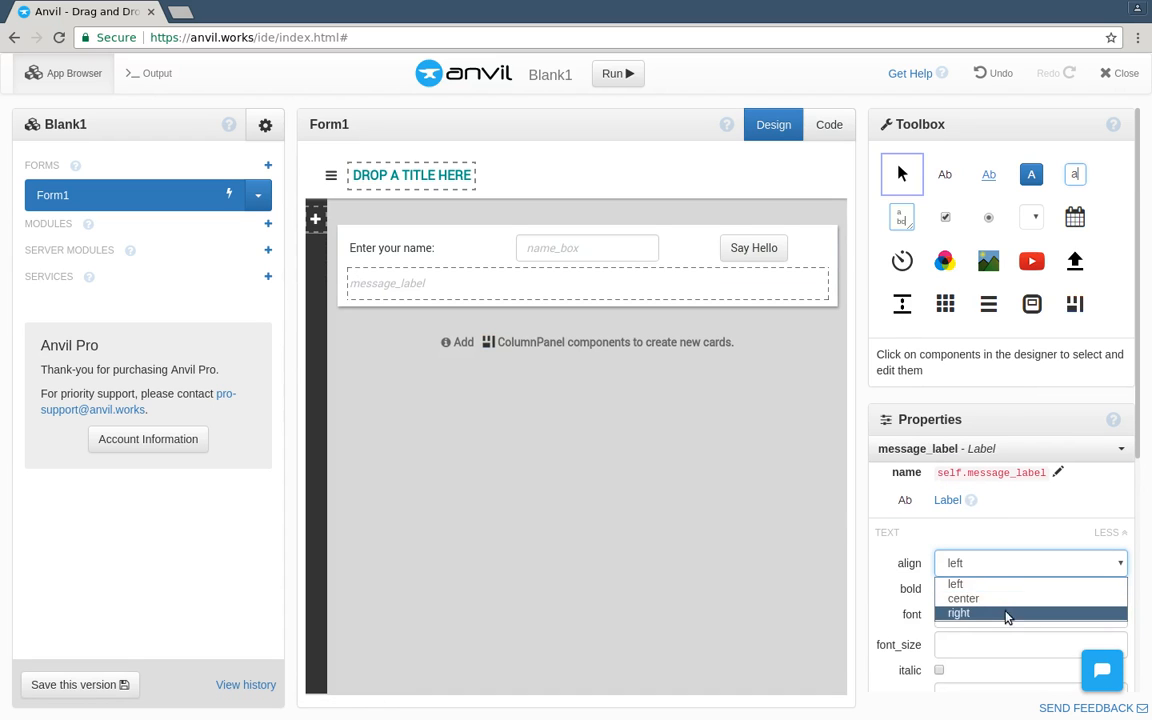
pyautogui.click(1000, 598)
pyautogui.click(978, 644)
pyautogui.write('35')
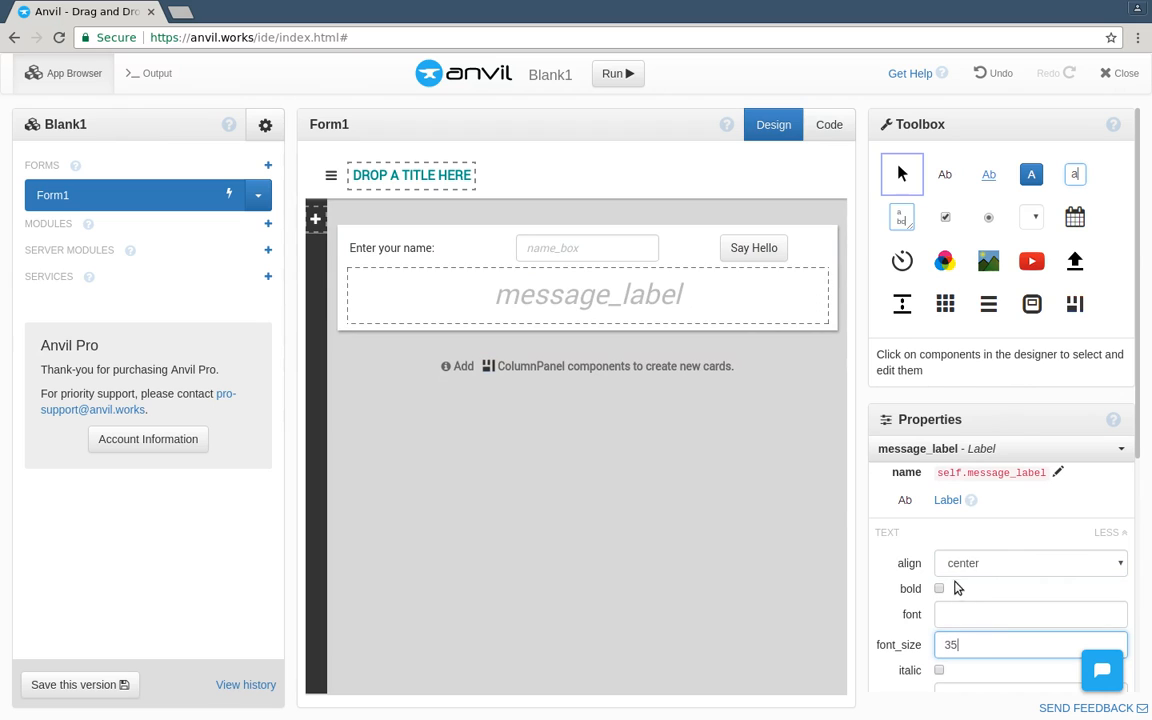
pyautogui.click(939, 588)
pyautogui.click(840, 563)
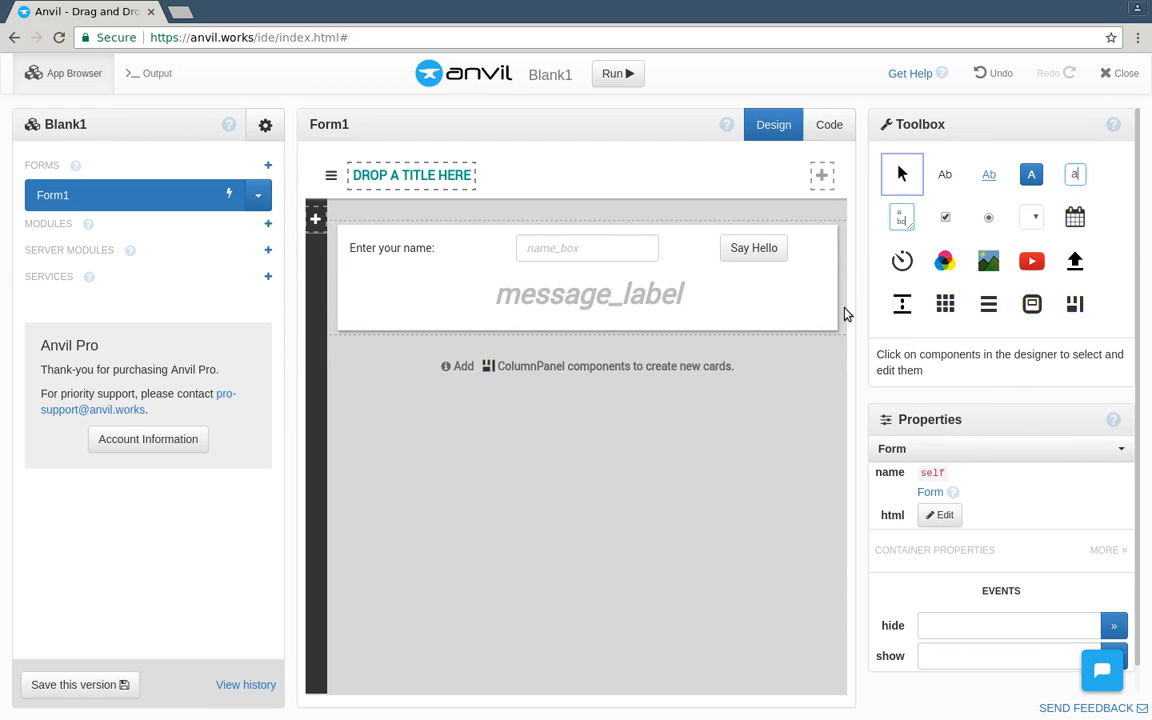
# Drop a label into the page title slot reading 'Hello, World'.
pyautogui.moveTo(946, 175); pyautogui.dragTo(470, 195)
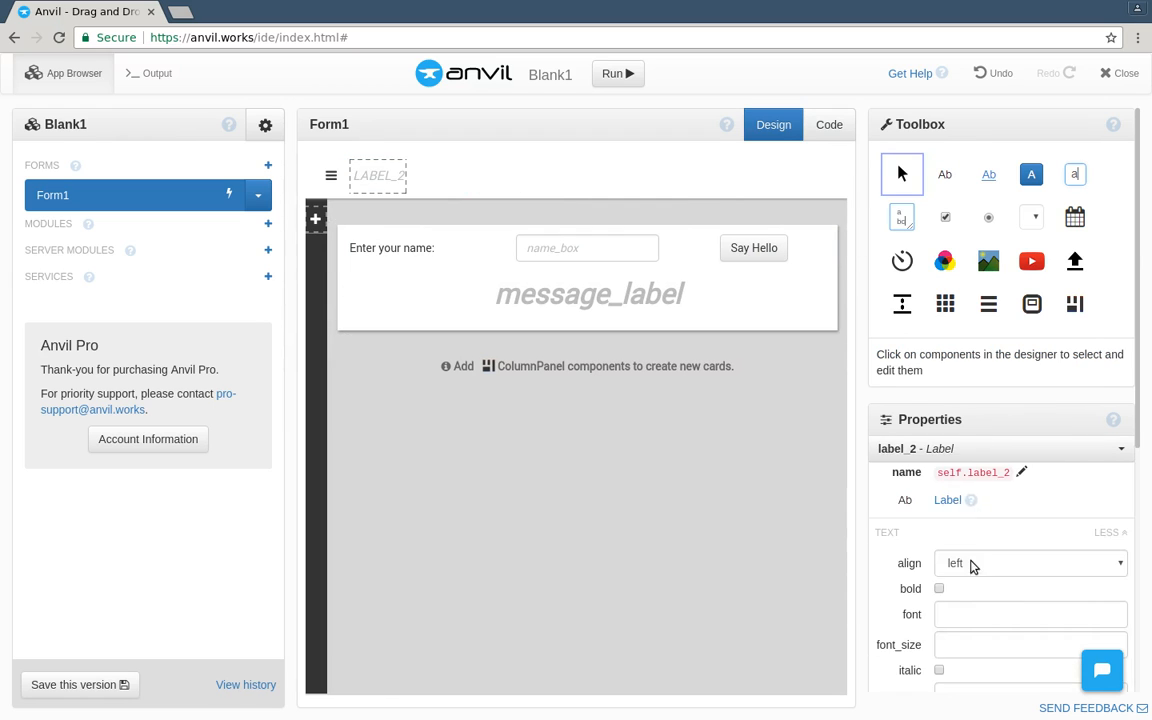
pyautogui.click(977, 564)
pyautogui.write('Hello, World')
# In the Say Hello click handler, set message_label.text to "Hello, " + name_box.text + "!".
pyautogui.click(645, 525)
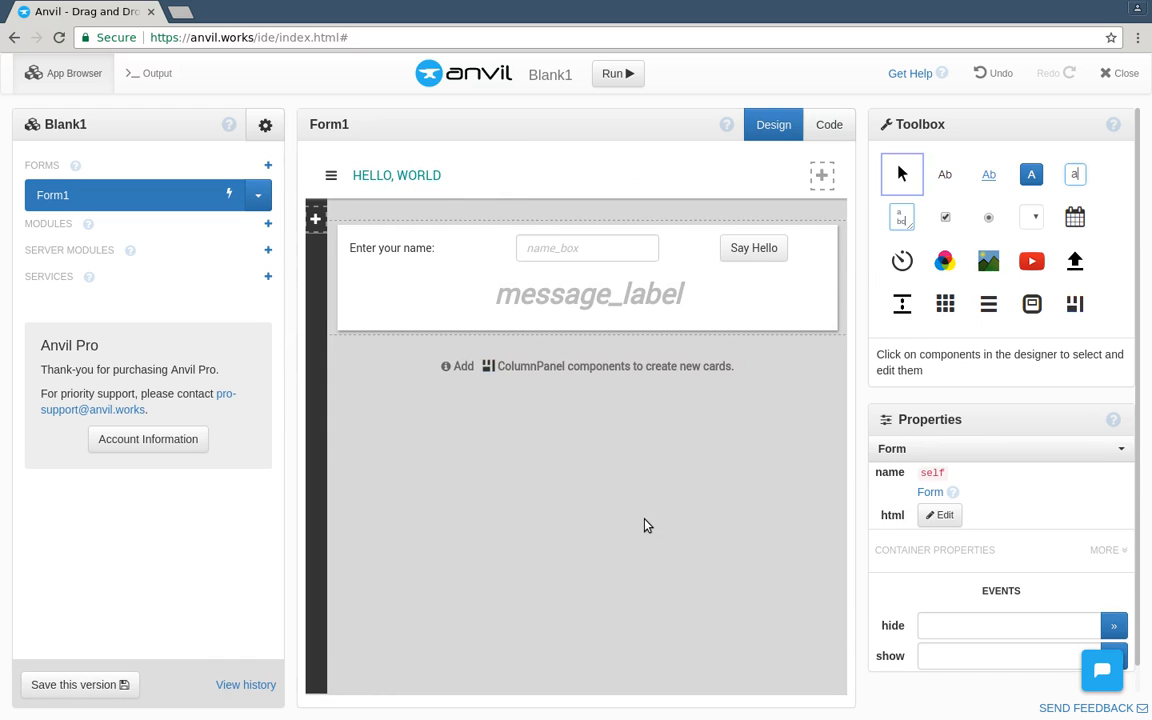
pyautogui.doubleClick(748, 250)
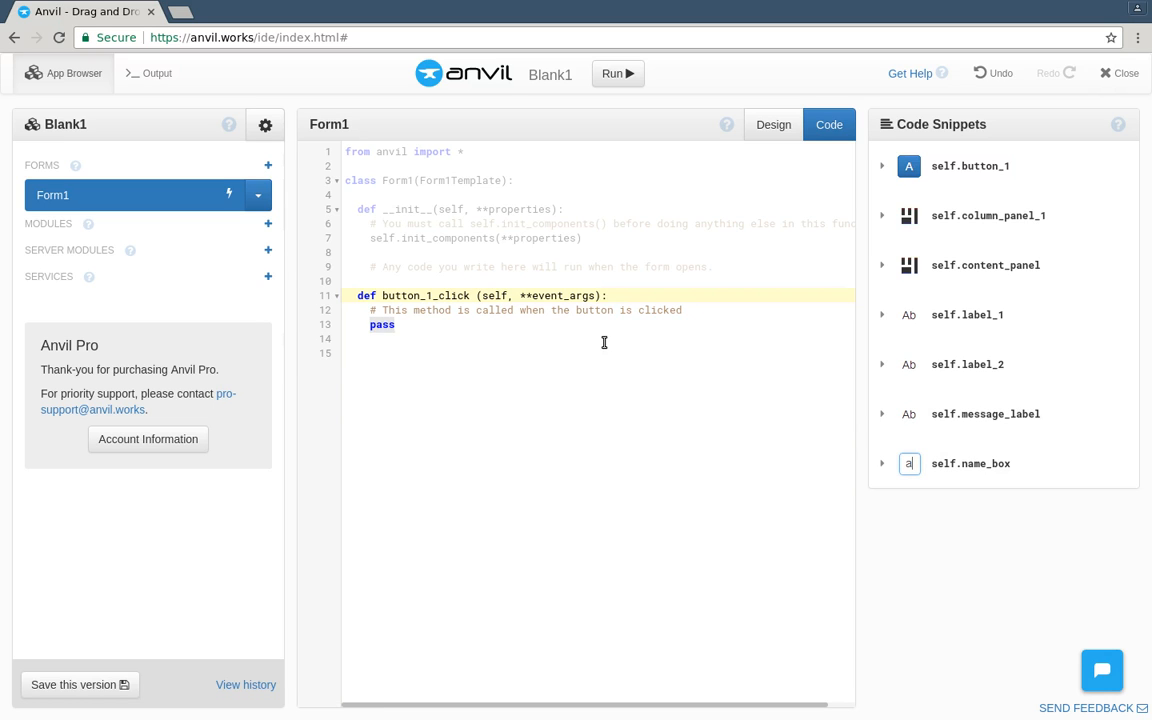
pyautogui.write('self.m')
pyautogui.press('Return')
pyautogui.write('.t')
pyautogui.press('Return')
pyautogui.write('= "Hello, " + self.n')
pyautogui.press('Return')
pyautogui.write('.t')
pyautogui.press('Return')
pyautogui.write('+ "!')
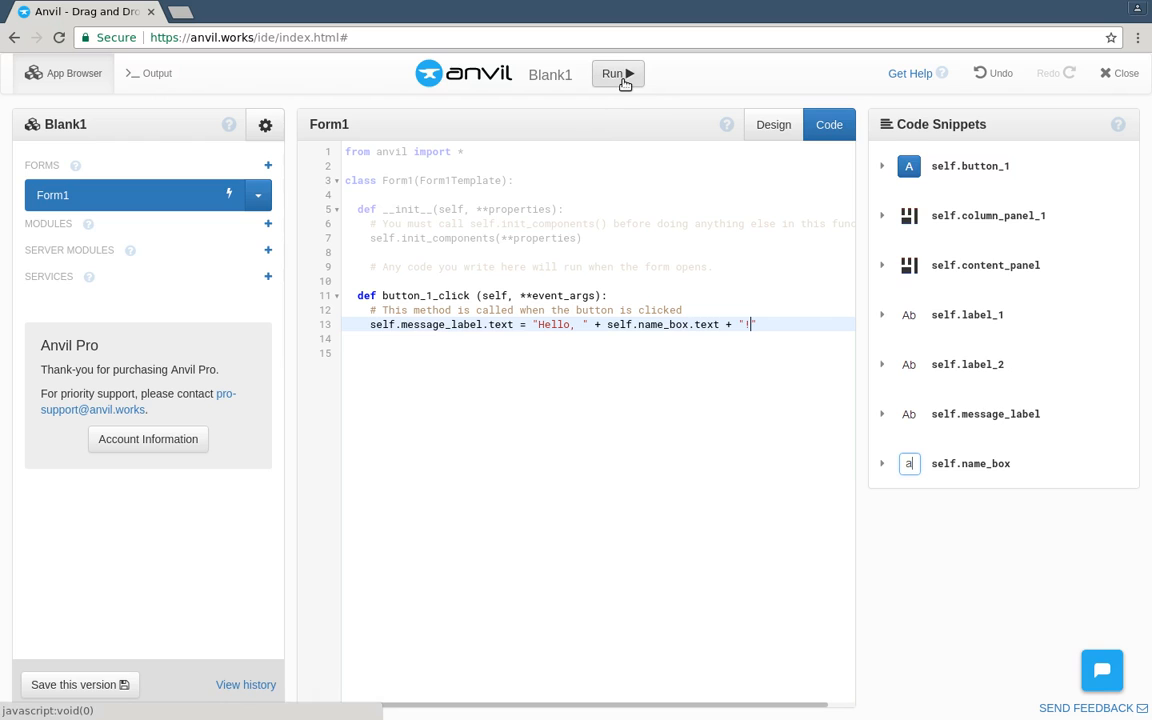
# Run the app as Hello World, enter Meredydd, get the greeting, then stop it.
pyautogui.click(618, 74)
pyautogui.write('Hello World')
pyautogui.press('Return')
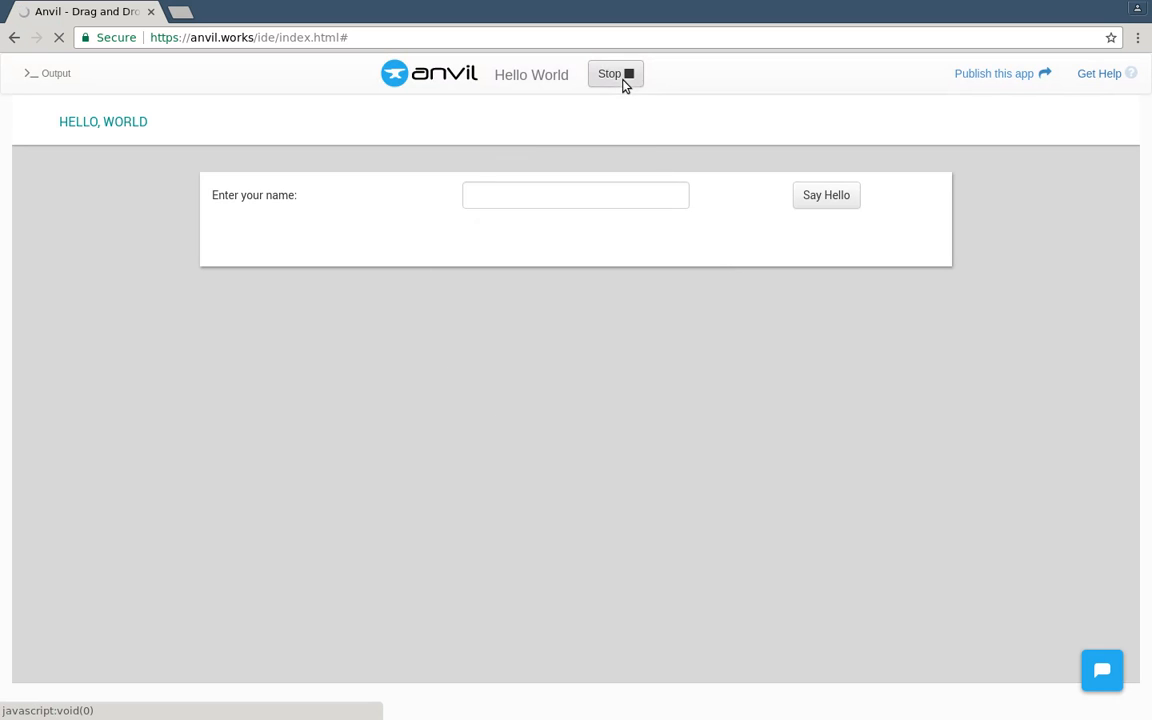
pyautogui.click(607, 194)
pyautogui.write('Meredydd')
pyautogui.click(826, 196)
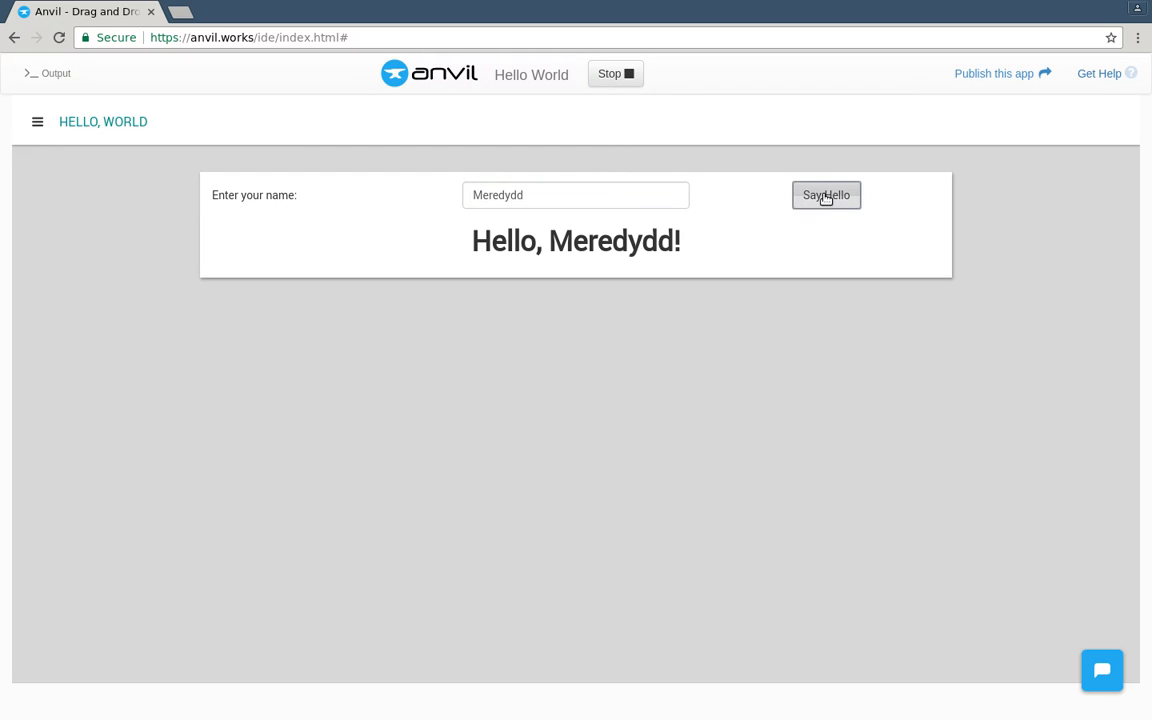
pyautogui.click(630, 77)
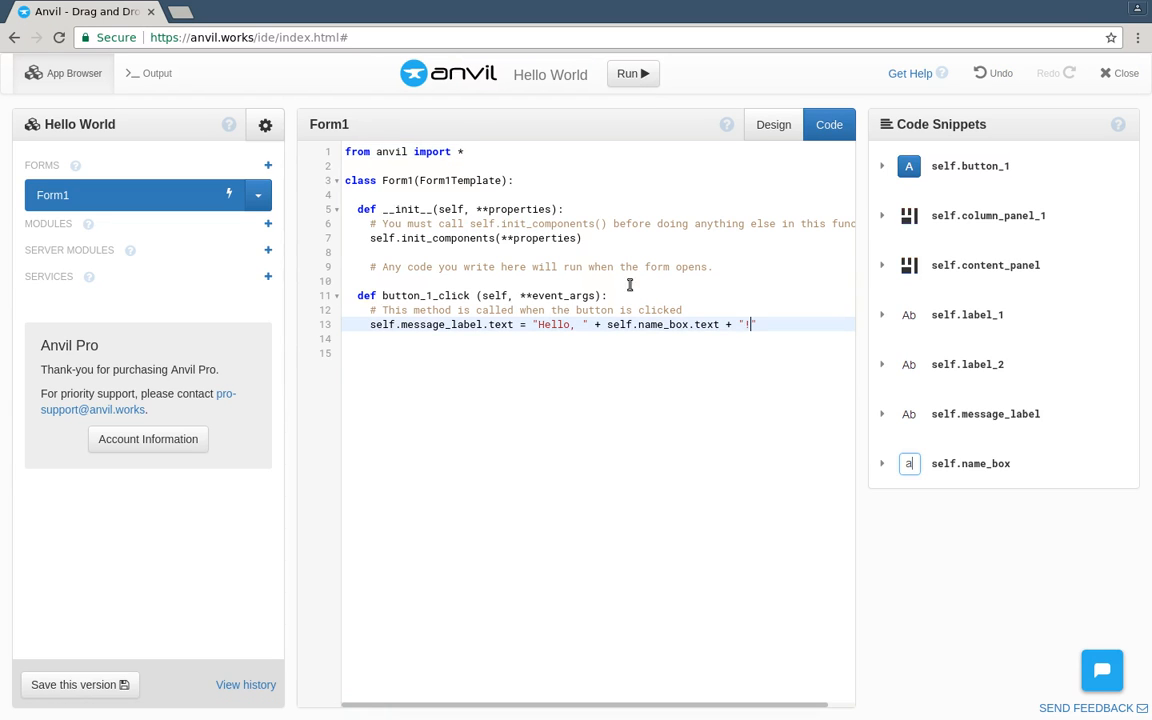
# Publish the app via a public link at hello-world-demo.anvilapp.net.
pyautogui.click(266, 125)
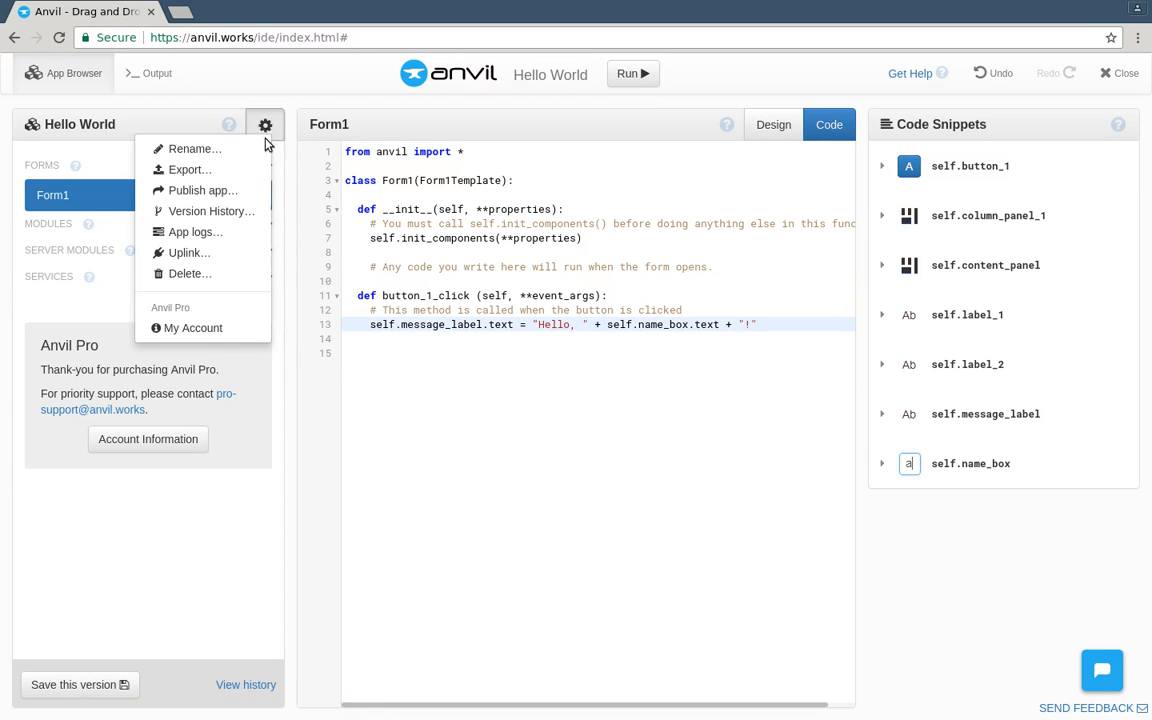
pyautogui.click(264, 192)
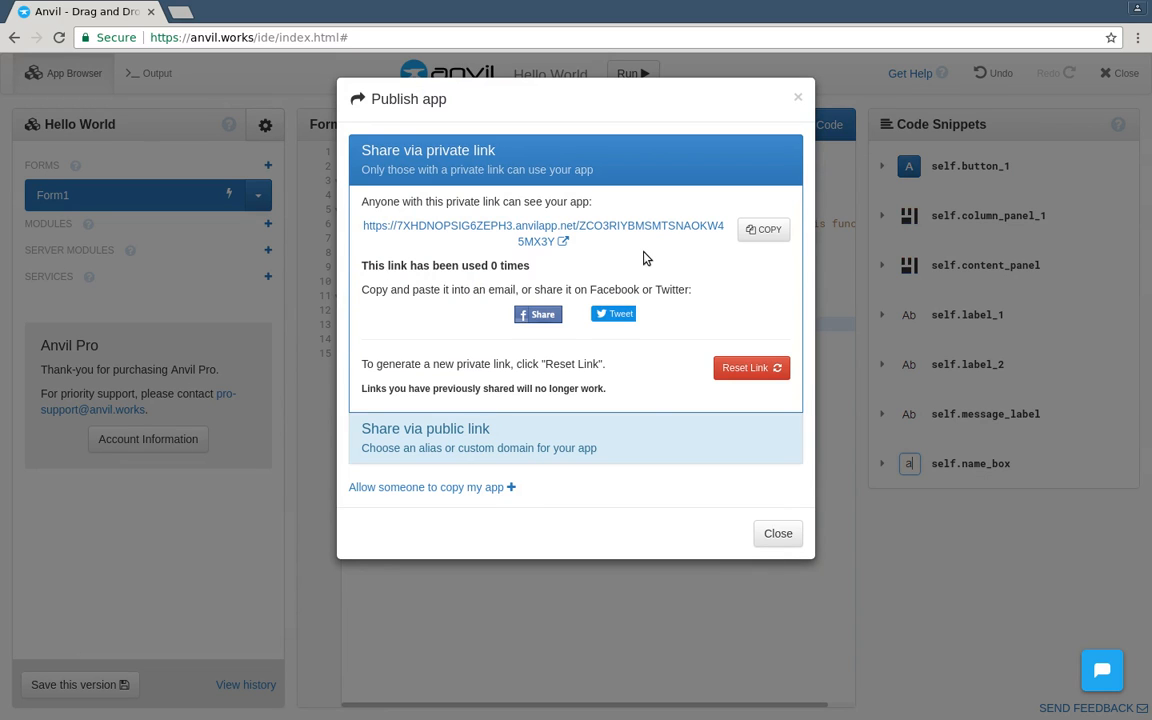
pyautogui.click(627, 440)
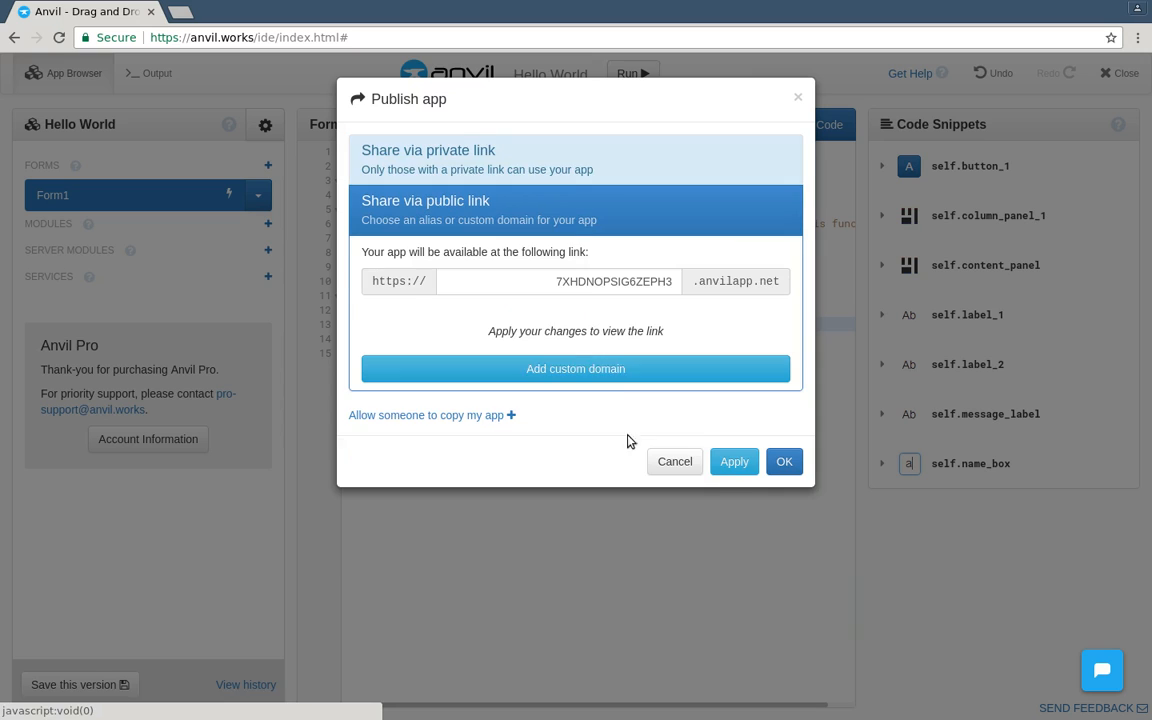
pyautogui.hotkey('ctrl', 'a')
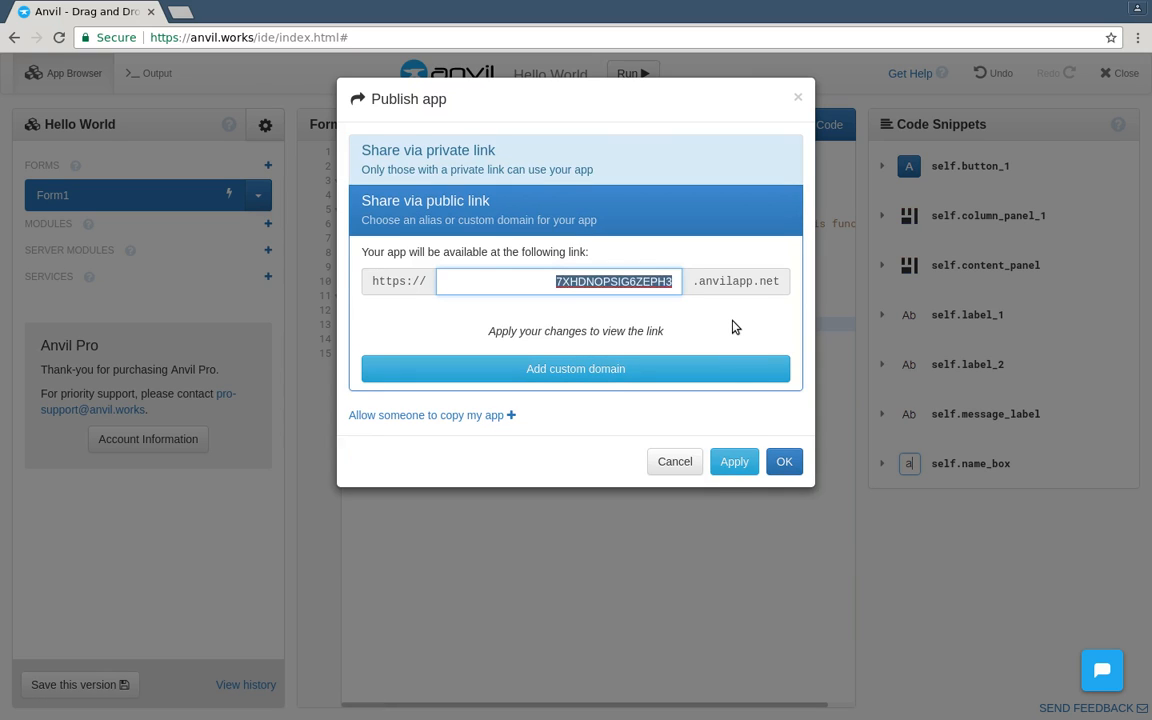
pyautogui.write('hello-world-demo')
pyautogui.click(733, 479)
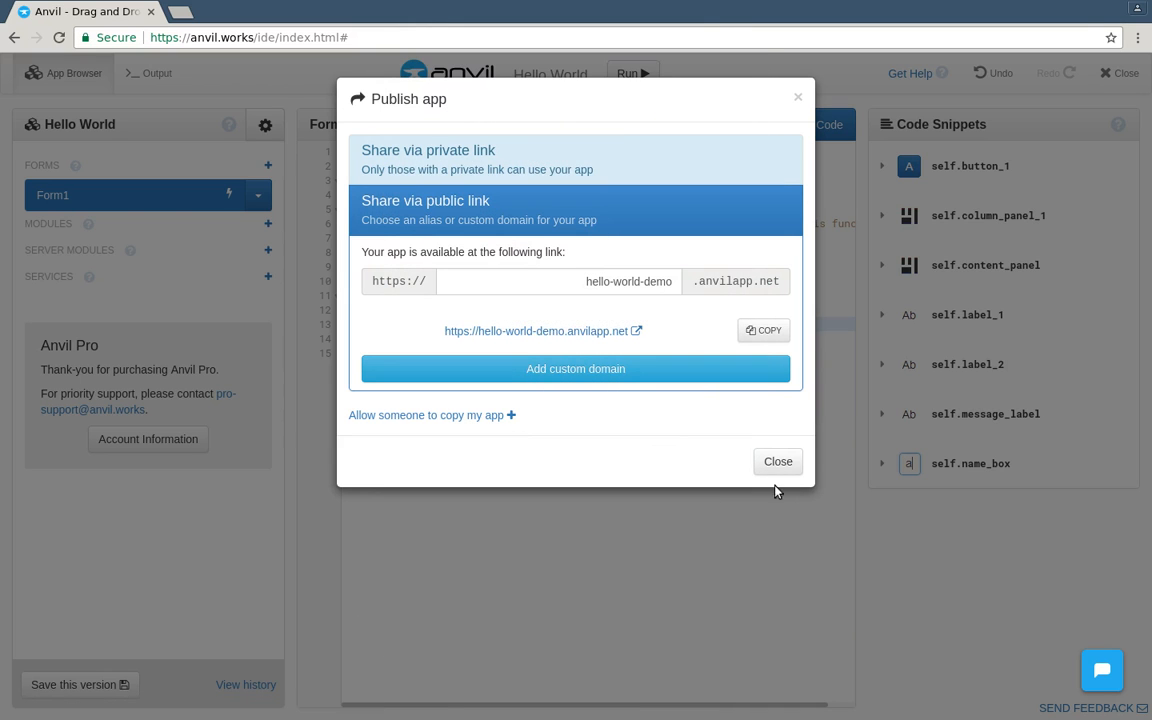
pyautogui.click(766, 489)
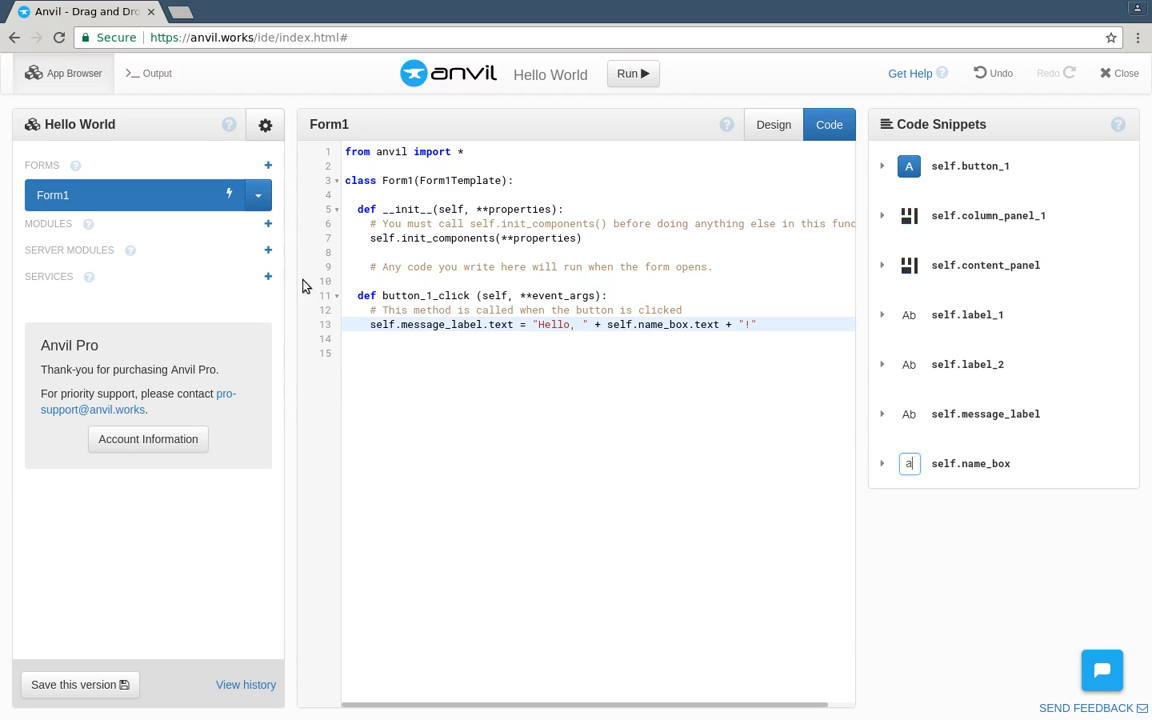
# Add a server module defining say_hello(name) that prints "Hello, " + name.
pyautogui.click(269, 251)
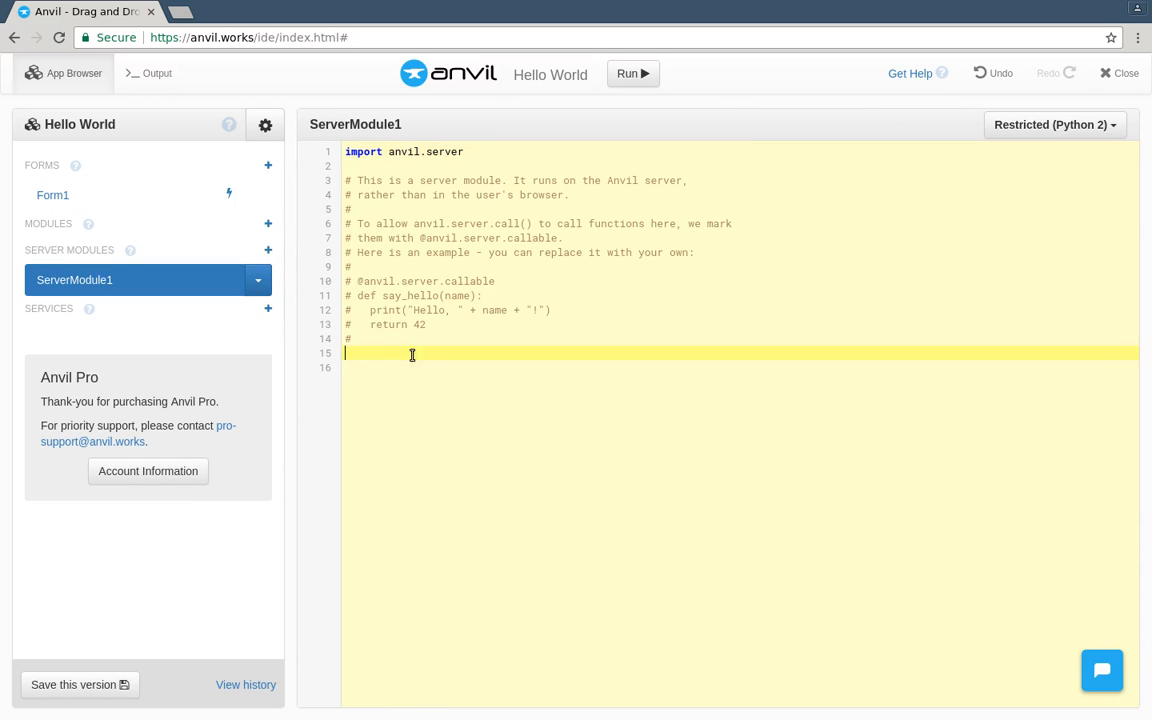
pyautogui.moveTo(411, 352); pyautogui.dragTo(398, 159)
pyautogui.press('Delete')
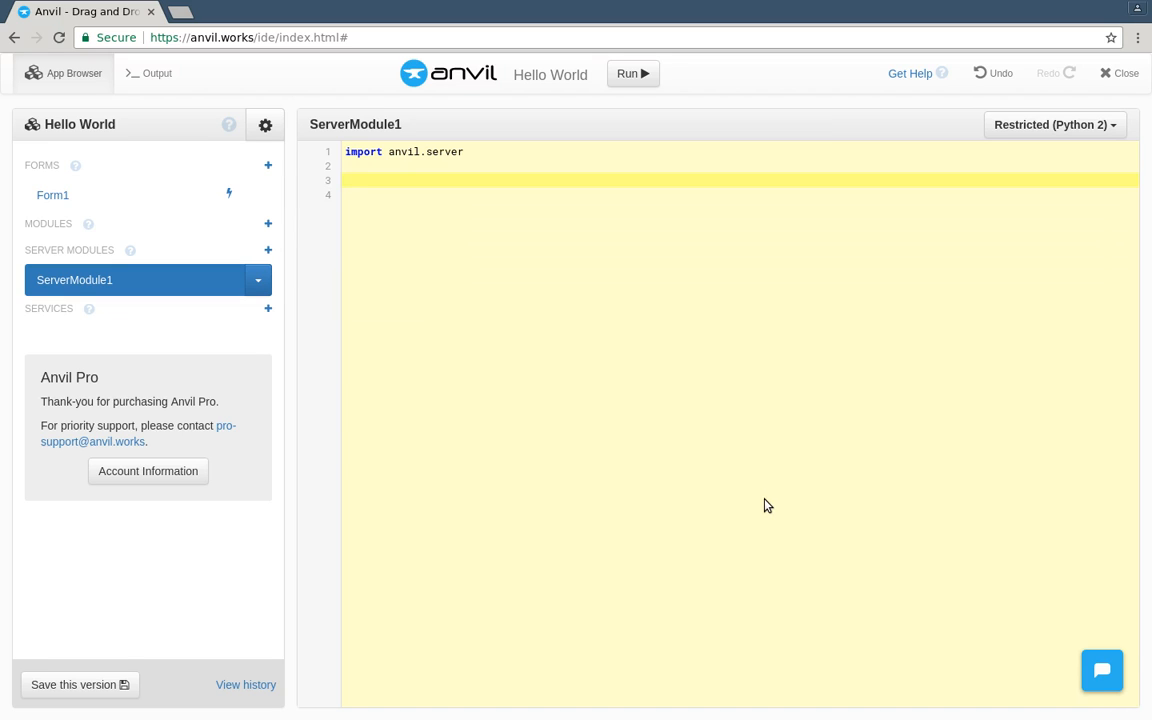
pyautogui.write('def say_hello(name):')
pyautogui.press('Return')
pyautogui.write('print "Hello, " + name')
pyautogui.press('Escape')
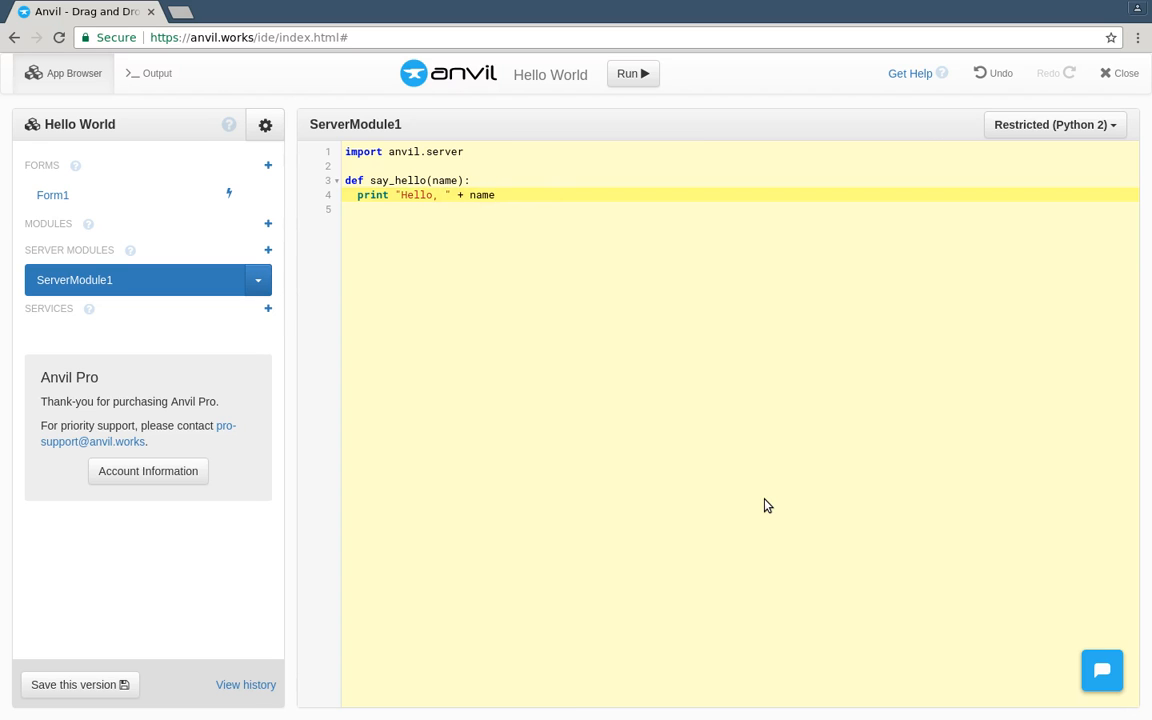
pyautogui.press('Up')
pyautogui.press('Up')
pyautogui.press('Return')
pyautogui.write('@anvil.')
pyautogui.press('Return')
pyautogui.write('.')
pyautogui.press('Return')
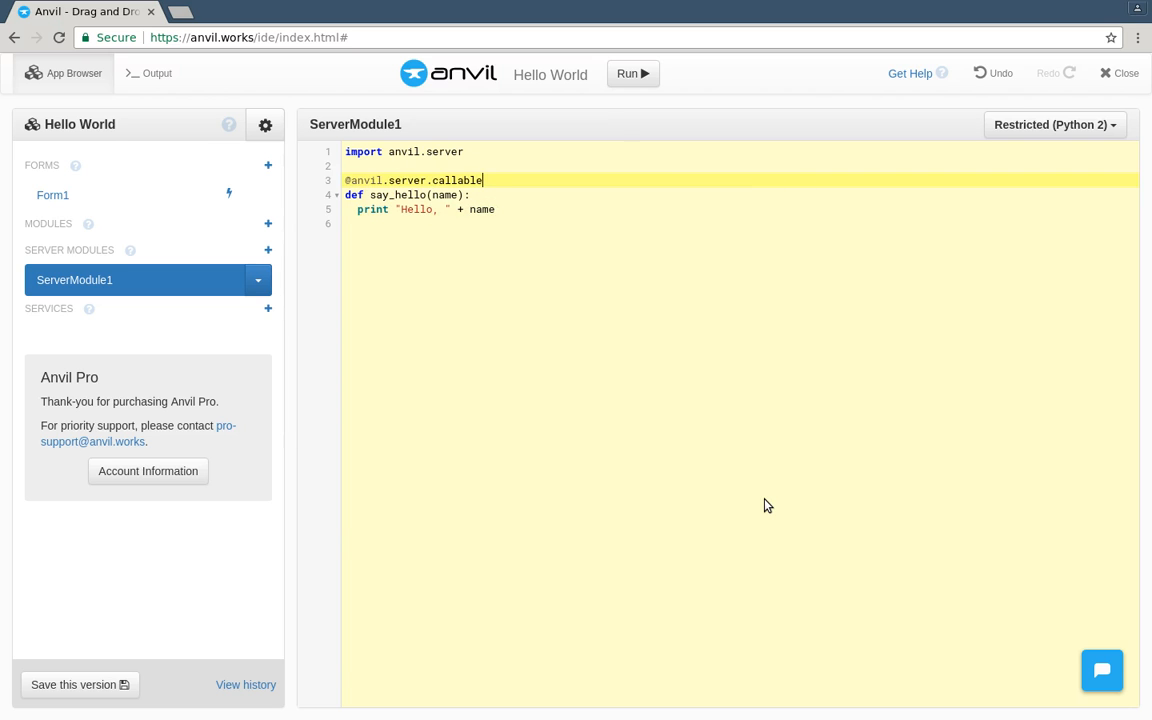
# In Form1's handler, add anvil.server.call('say_hello', self.name_box.text) after the greeting line.
pyautogui.click(178, 198)
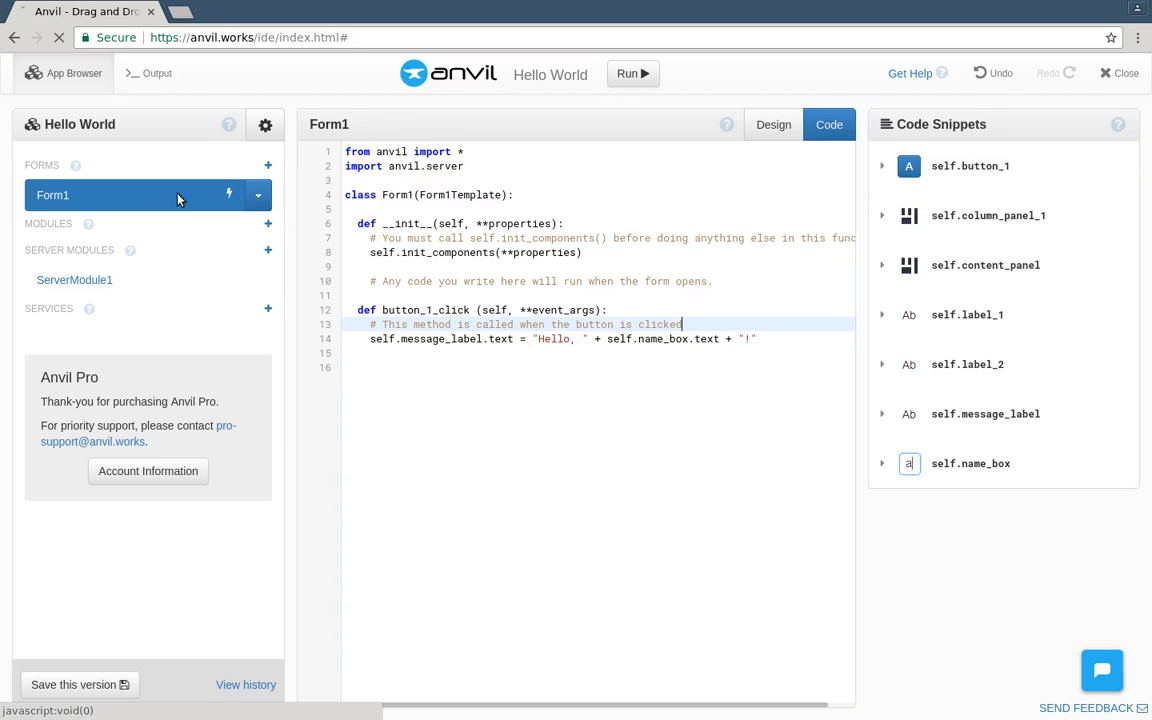
pyautogui.click(786, 336)
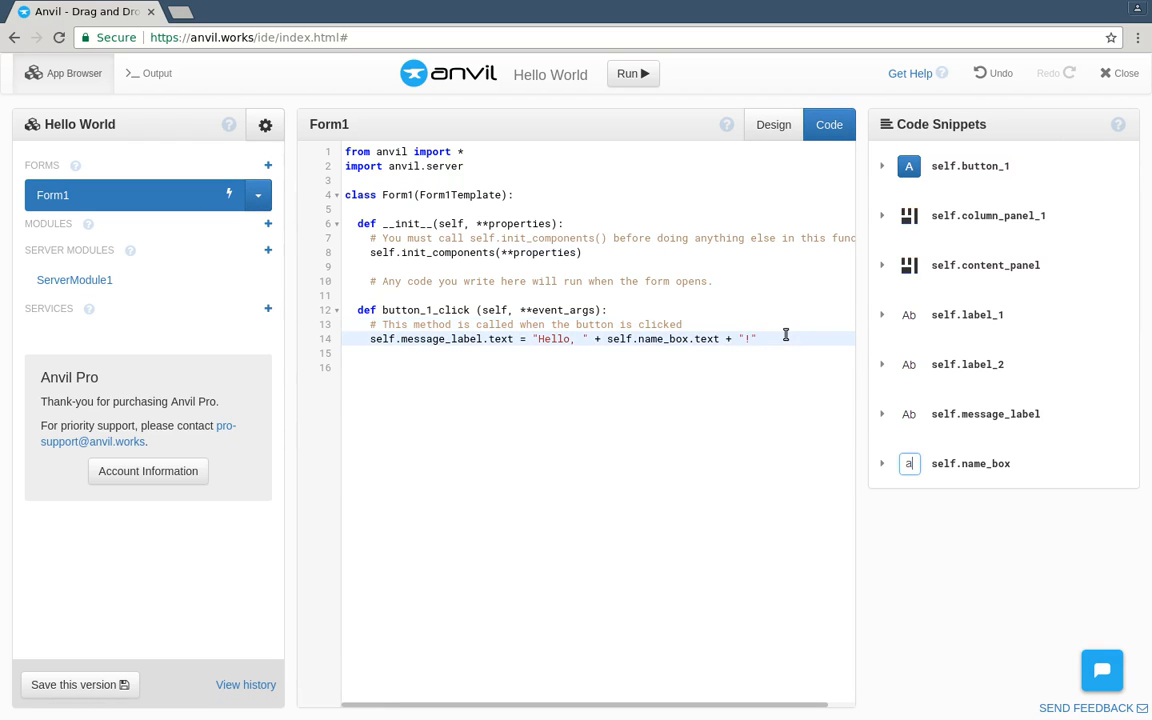
pyautogui.press('Return')
pyautogui.write('anvil.server.c')
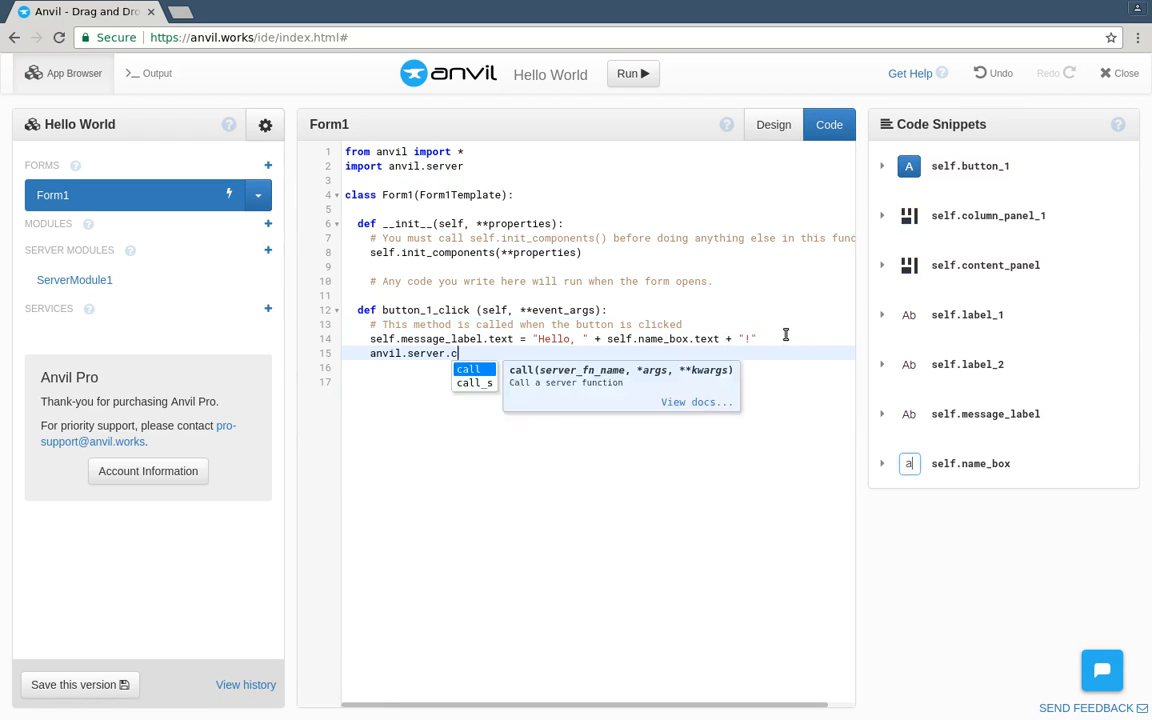
pyautogui.press('Return')
pyautogui.press('Return')
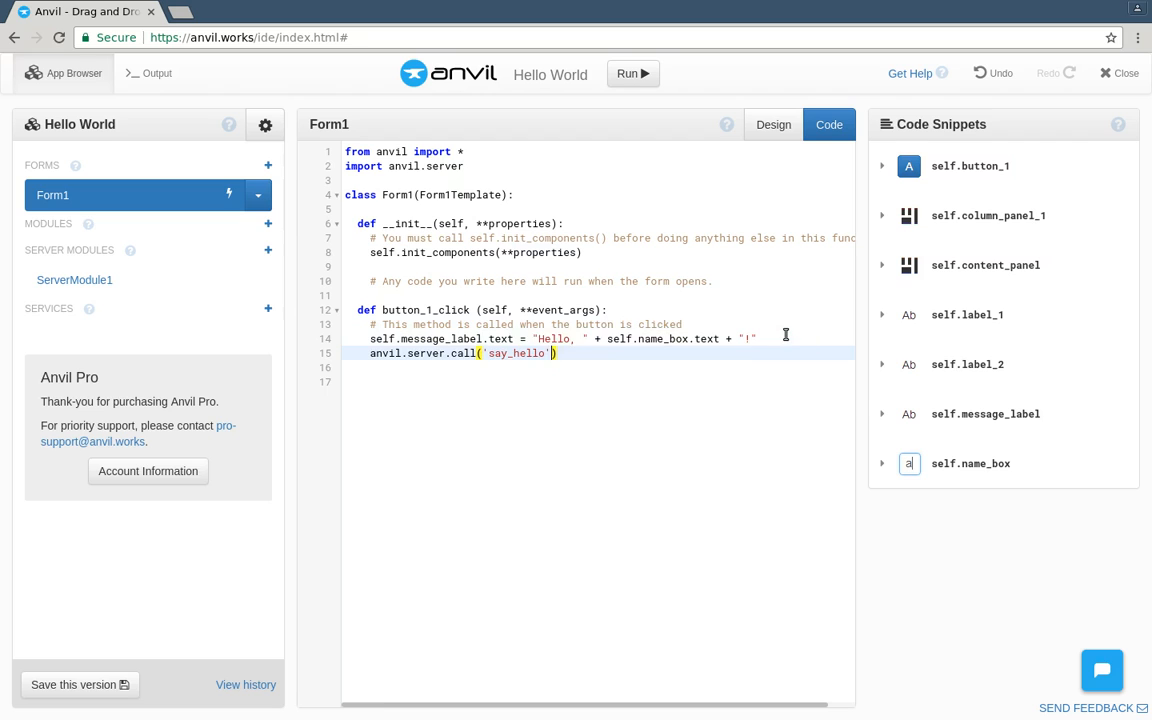
pyautogui.write(', ')
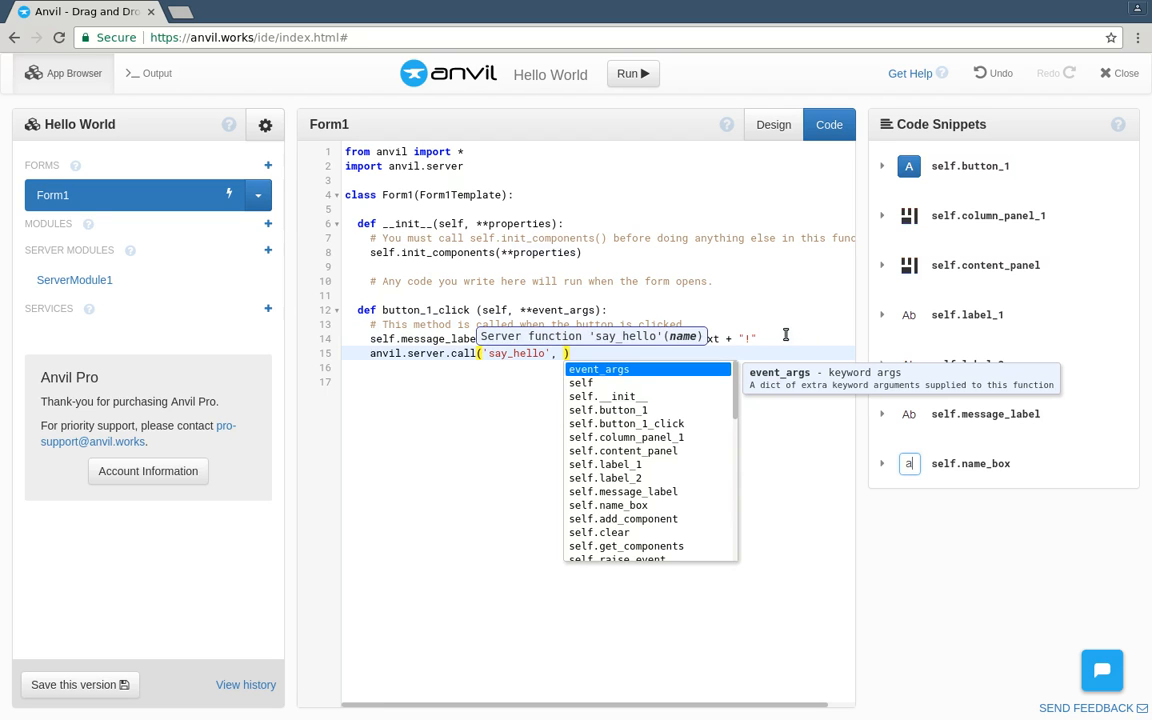
pyautogui.write('self.name_bo')
pyautogui.press('Return')
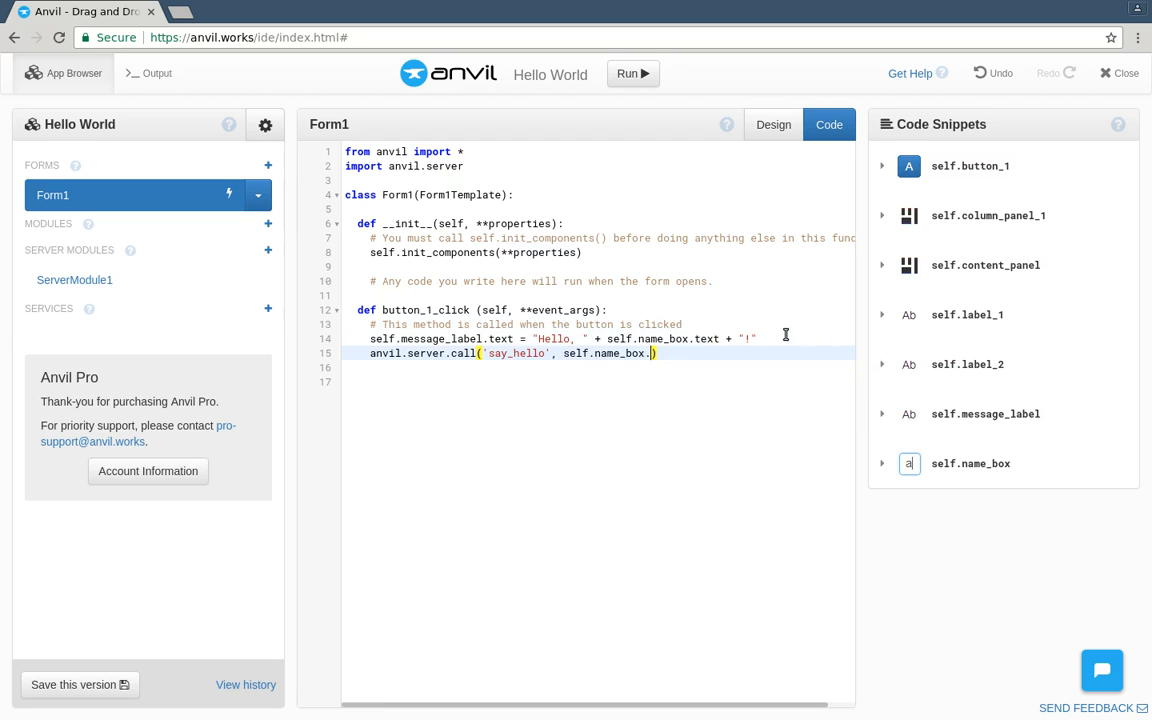
pyautogui.write('.text')
pyautogui.press('Down')
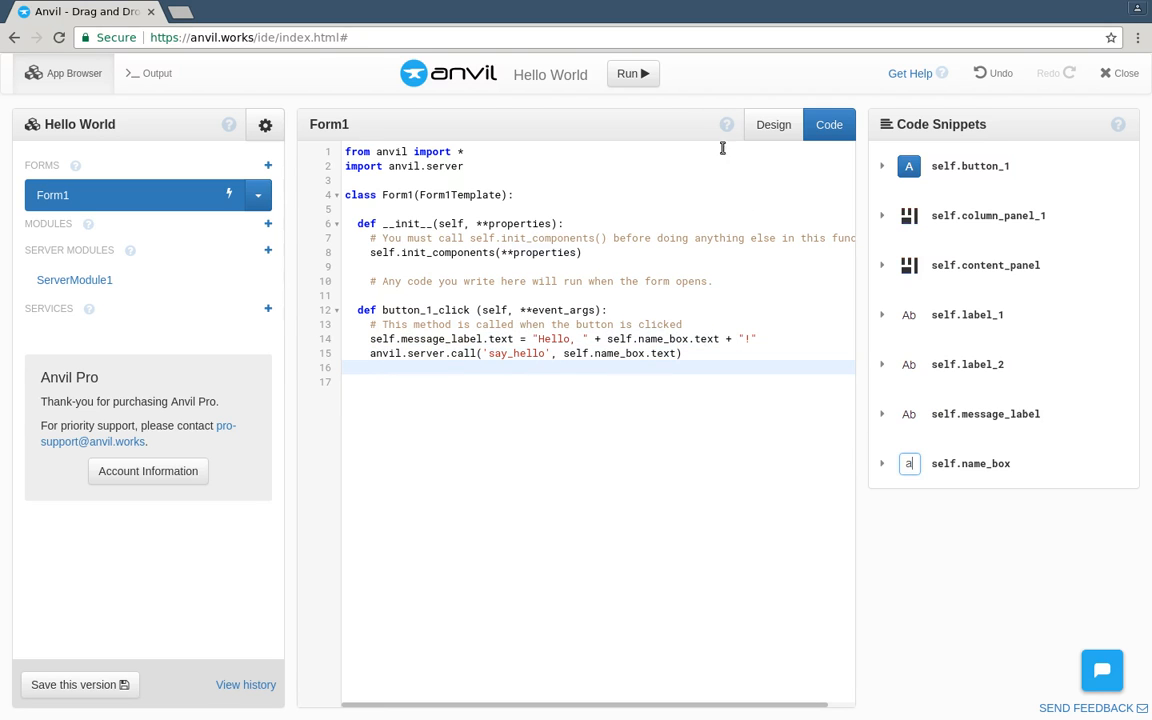
# Run the app with Meredydd, confirm the server printed 'Hello, Meredydd', stop it and return to ServerModule1.
pyautogui.click(645, 73)
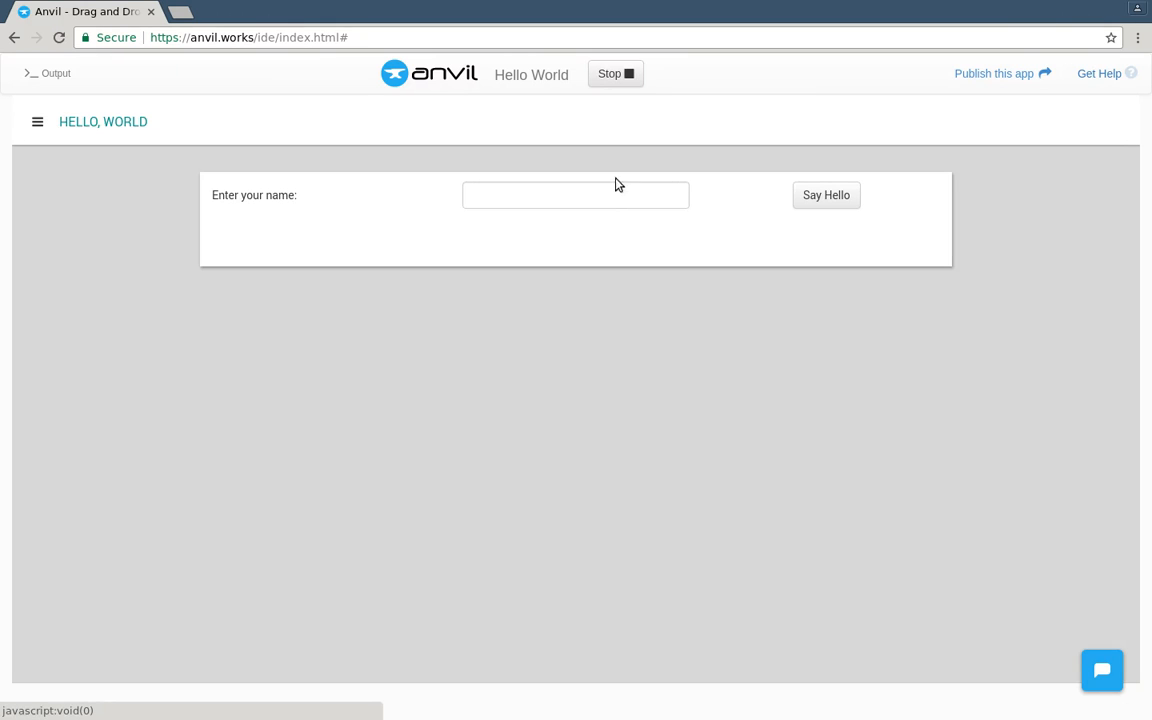
pyautogui.click(600, 188)
pyautogui.write('Meredydd')
pyautogui.click(814, 209)
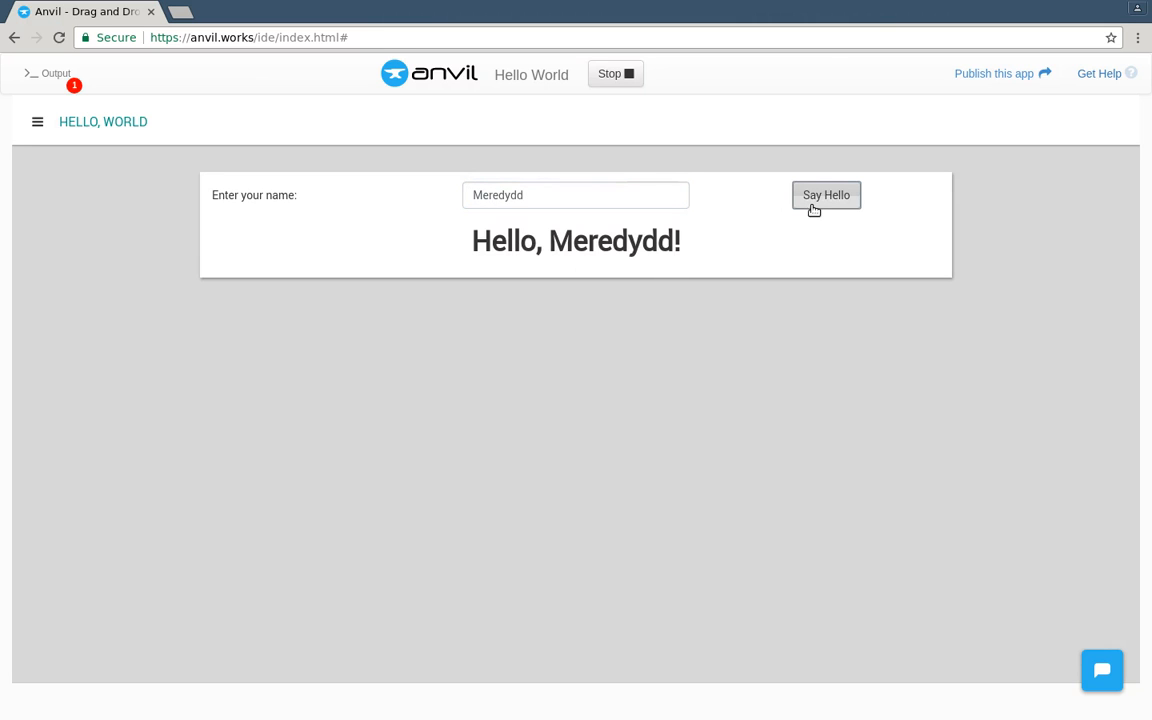
pyautogui.click(62, 72)
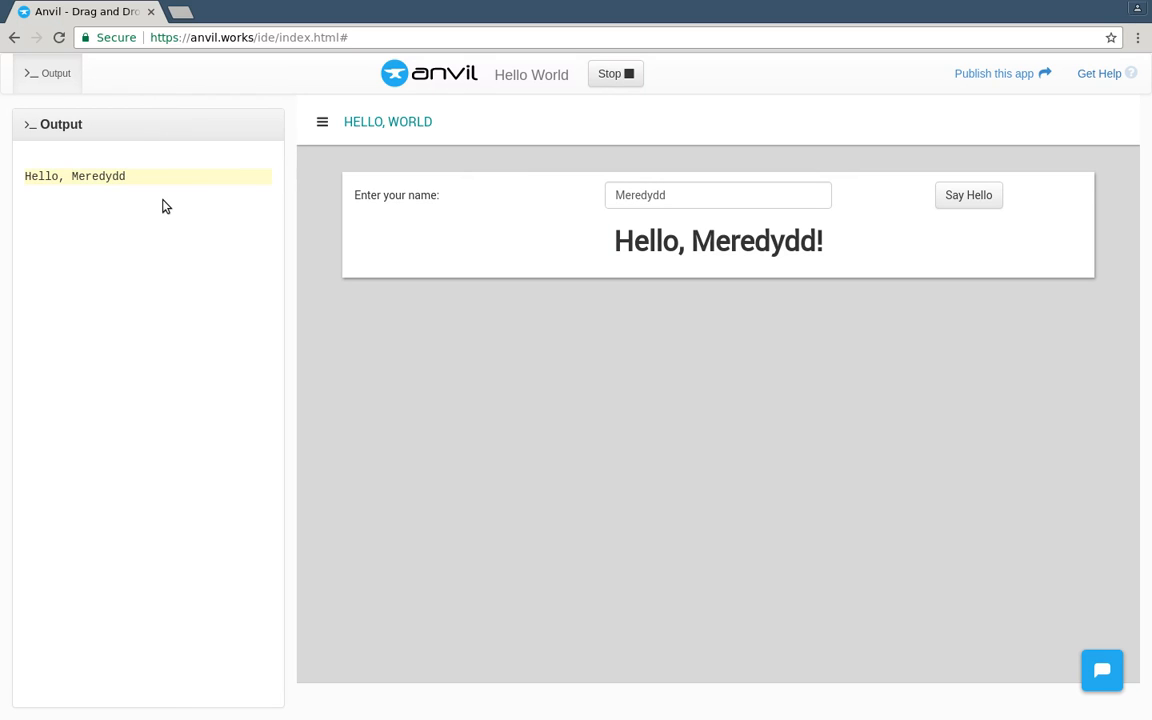
pyautogui.click(609, 76)
pyautogui.click(74, 280)
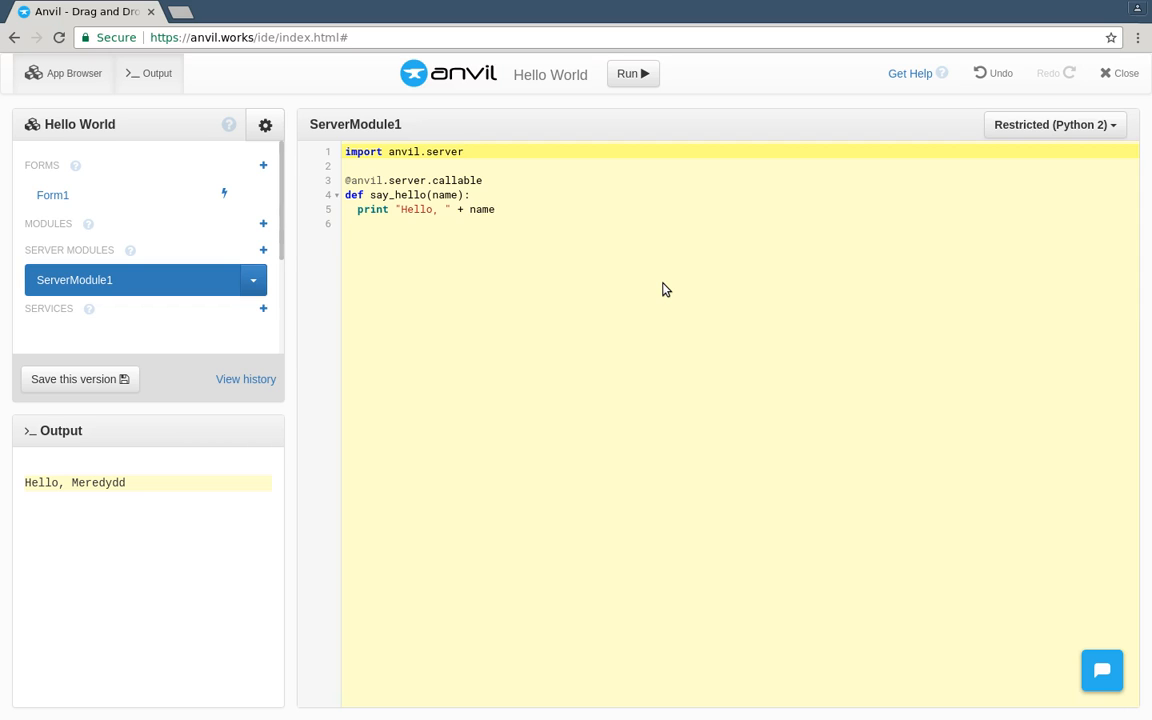
# Add the Data Tables service to the app.
pyautogui.click(160, 80)
pyautogui.click(267, 308)
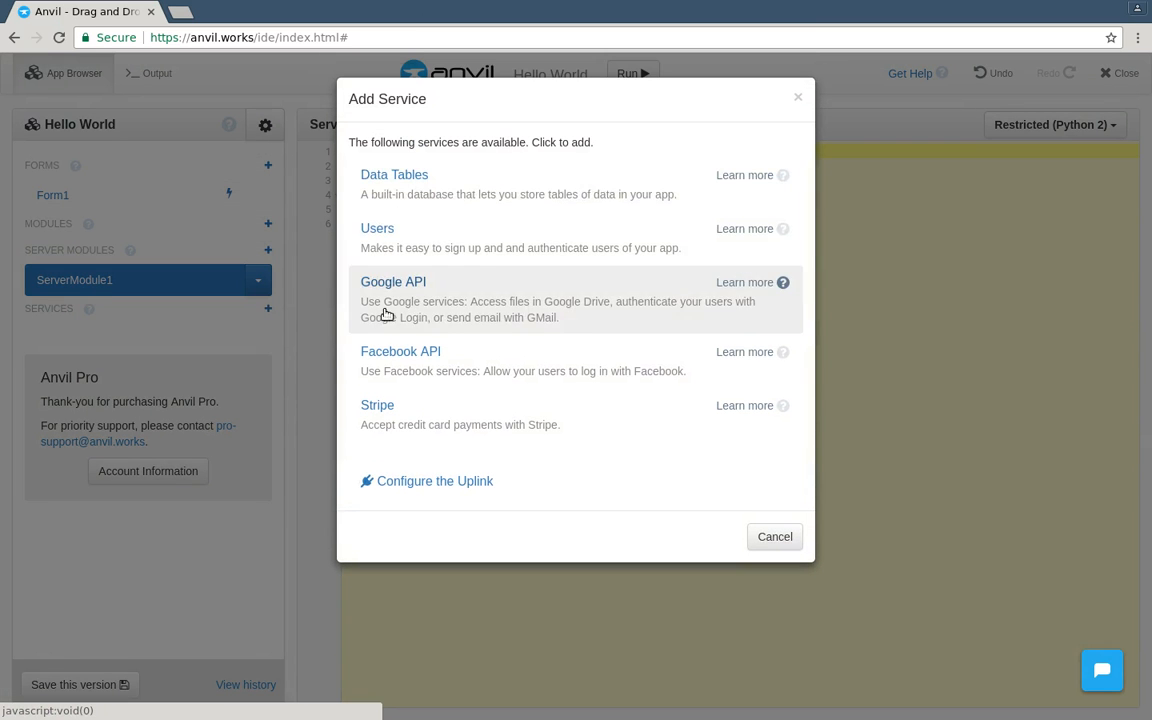
pyautogui.click(632, 181)
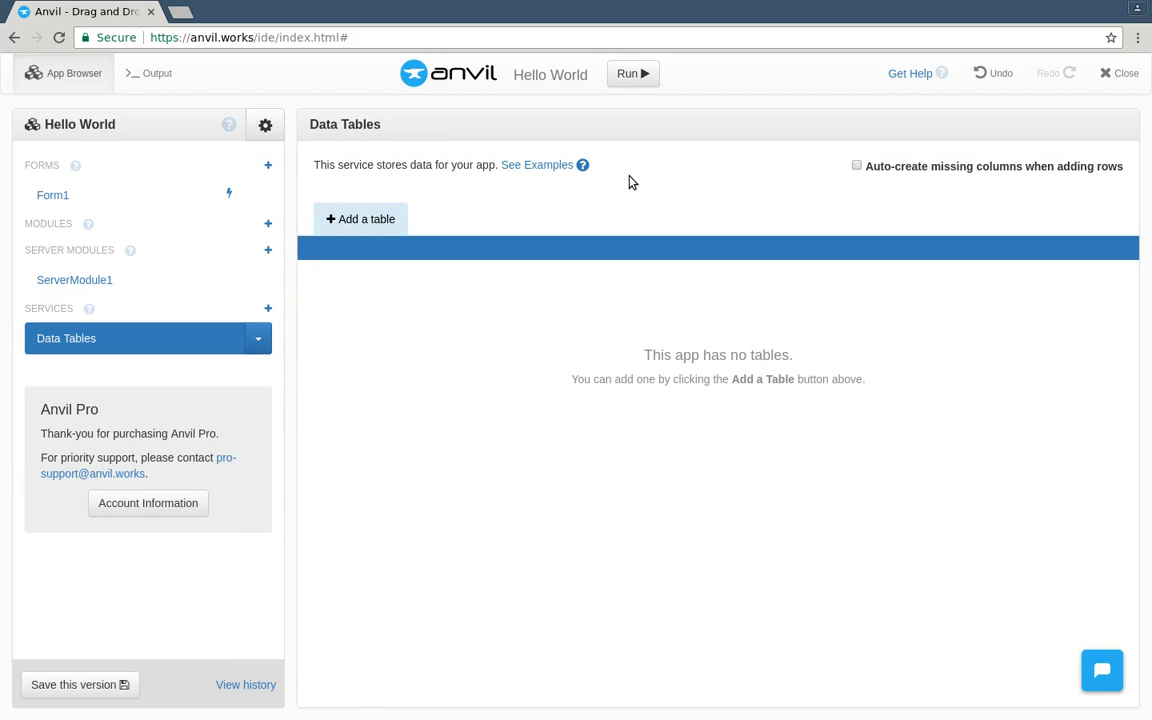
# Create a new Visitors table with a text column called name.
pyautogui.click(362, 220)
pyautogui.click(410, 252)
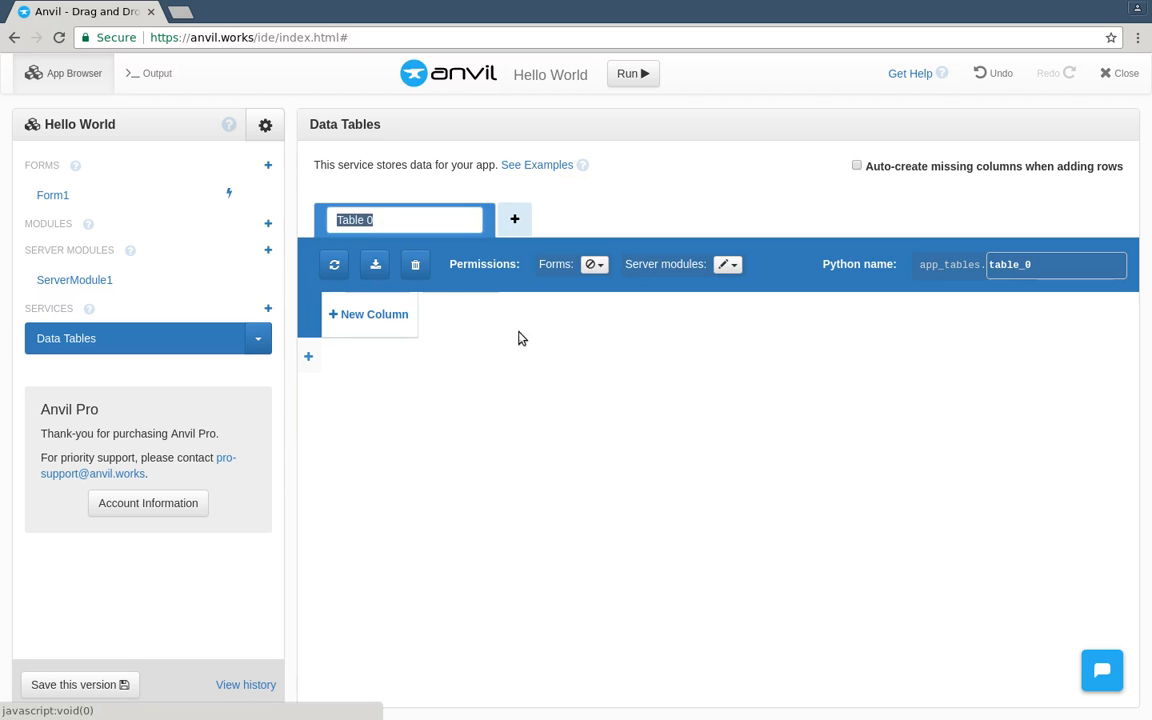
pyautogui.write('Visitors')
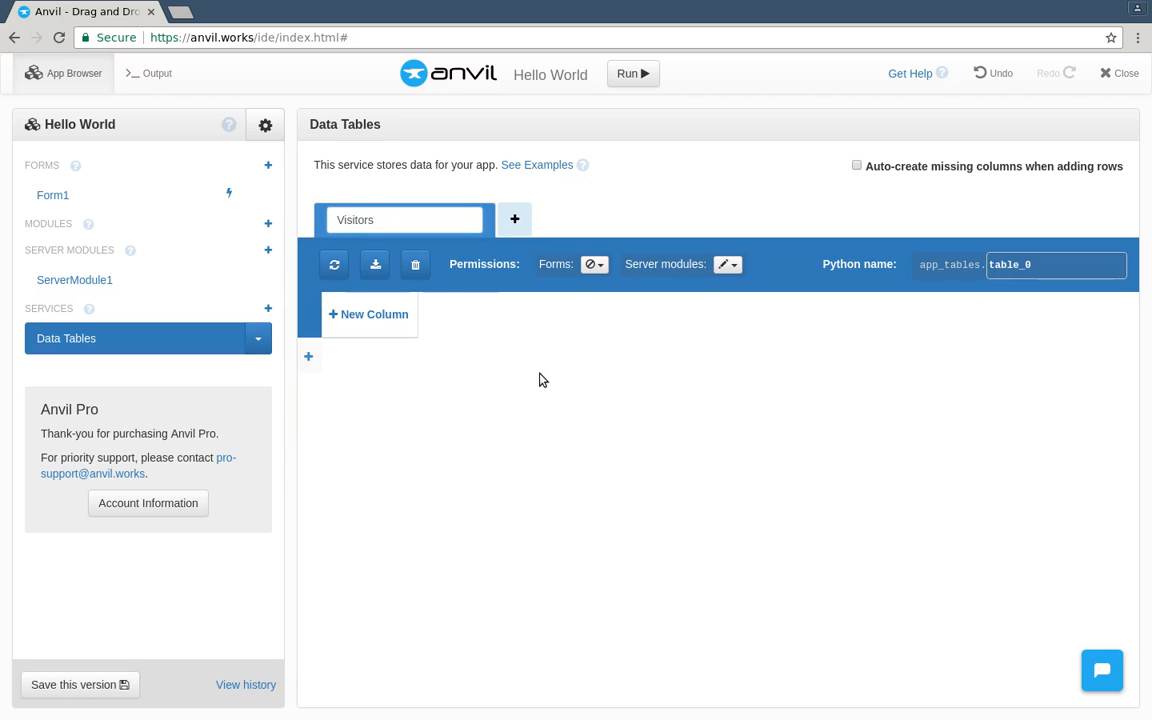
pyautogui.press('Return')
pyautogui.click(378, 314)
pyautogui.click(385, 354)
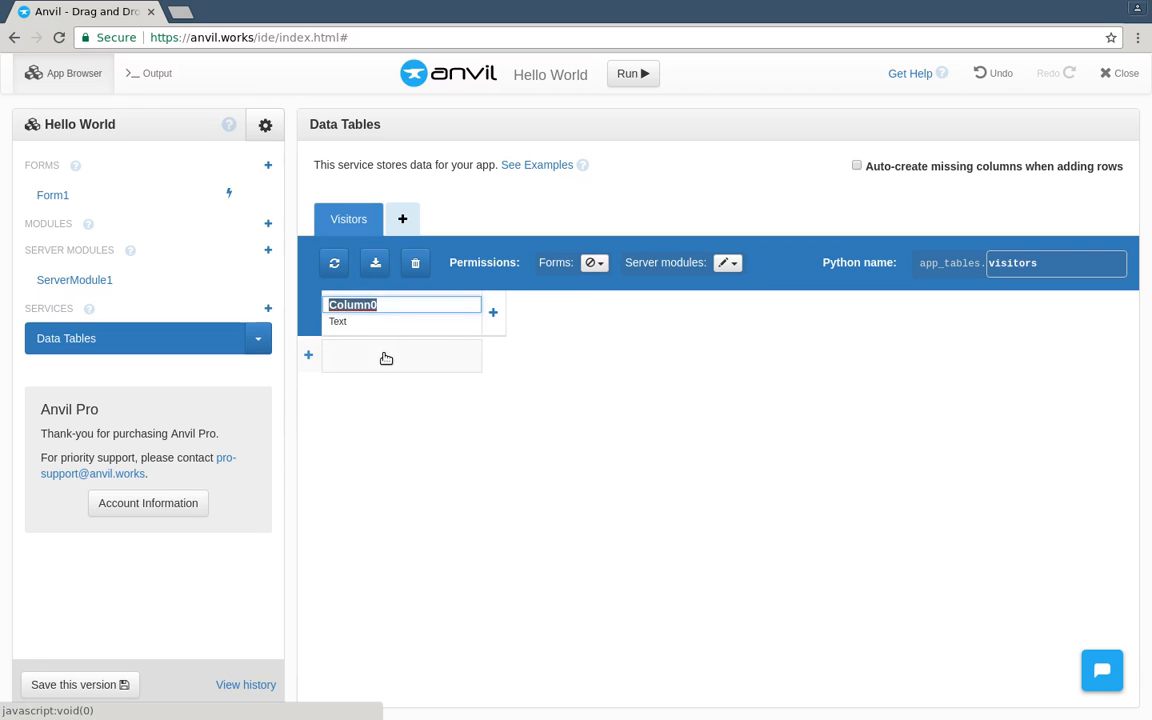
pyautogui.write('name')
pyautogui.press('Return')
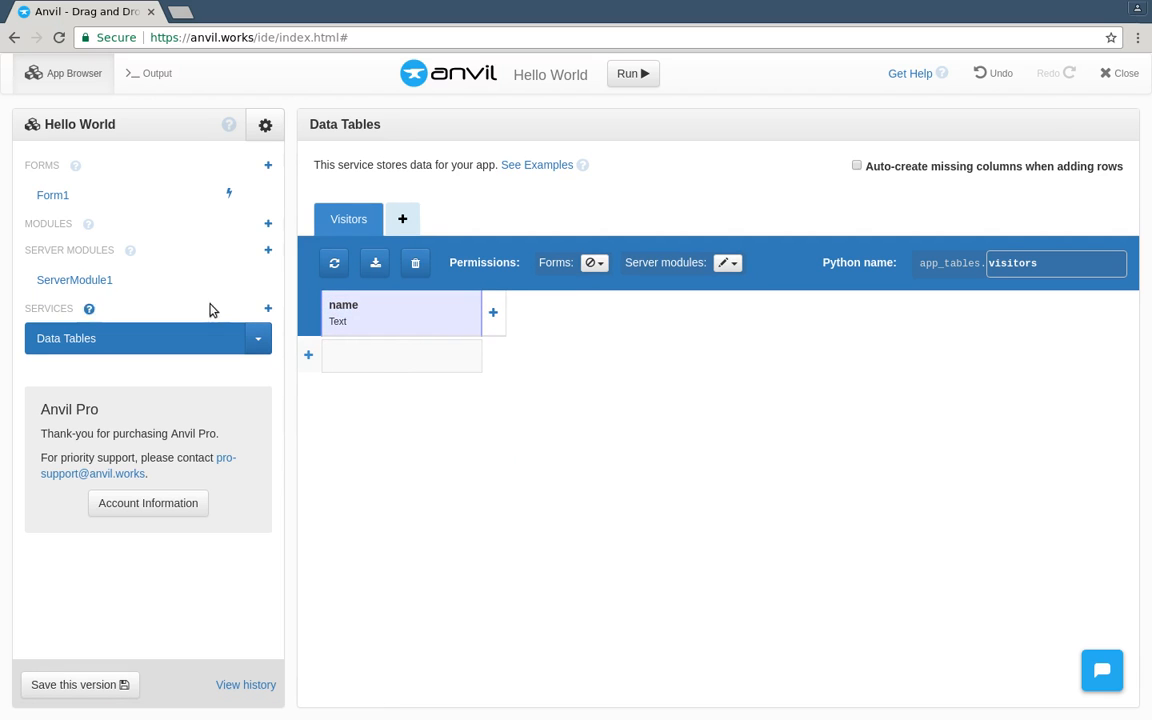
# Add app_tables.visitors.add_row(name=name) as a new line inside say_hello in ServerModule1.
pyautogui.click(180, 284)
pyautogui.click(566, 240)
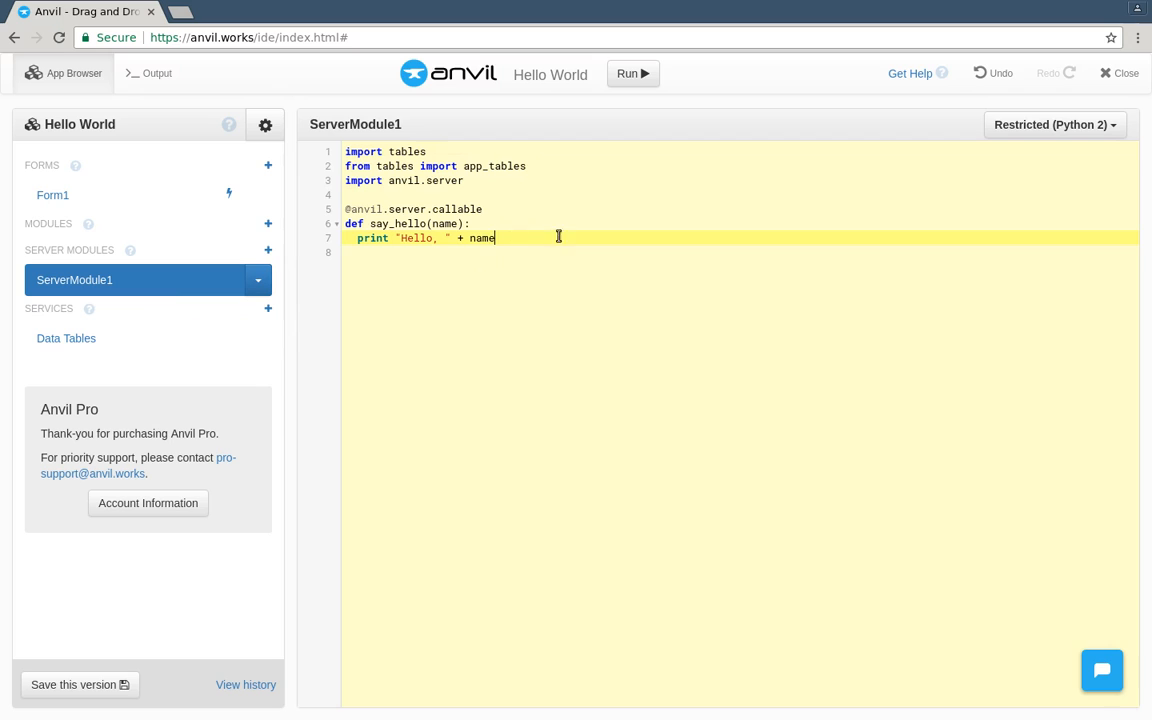
pyautogui.press('Return')
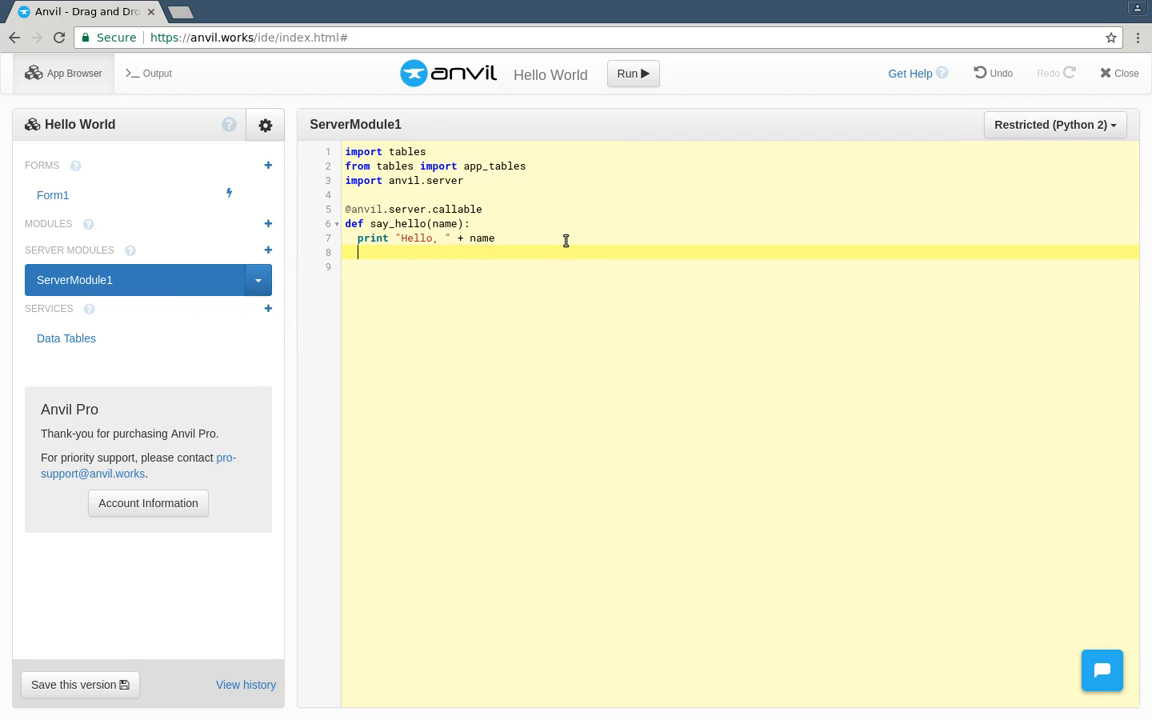
pyautogui.write('app_tables.s')
pyautogui.press('Return')
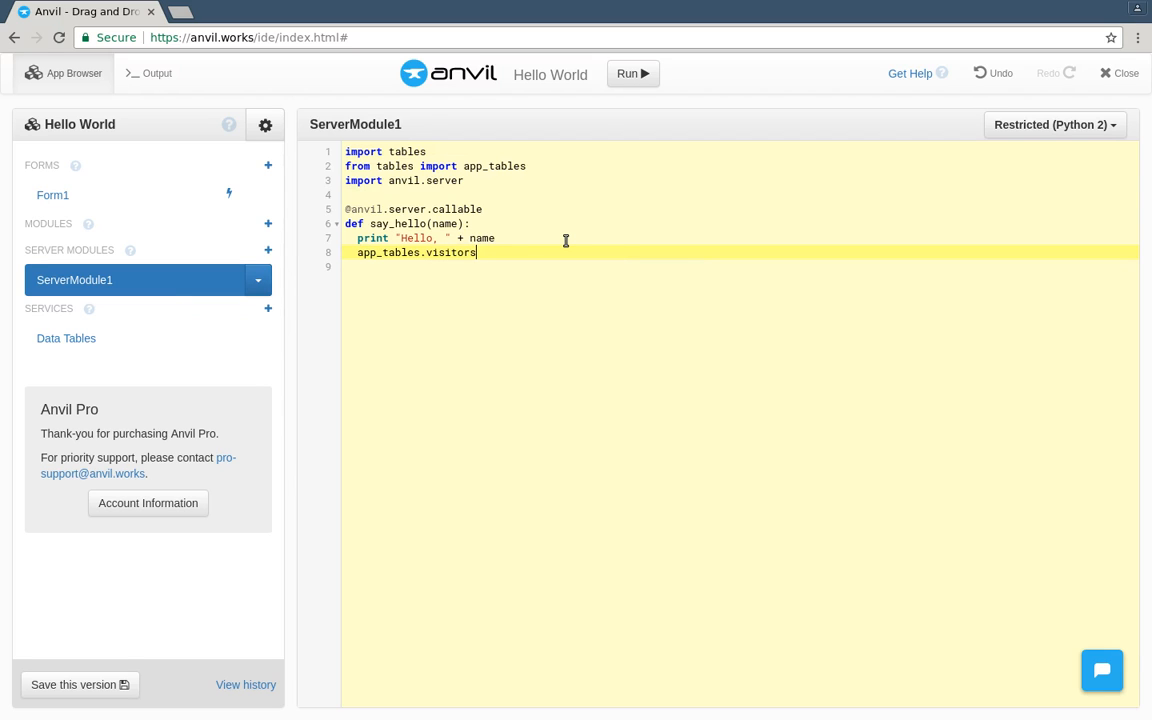
pyautogui.write('.')
pyautogui.press('Return')
pyautogui.press('Return')
pyautogui.write('name=n)')
pyautogui.press('Return')
# Run the app and submit the name John to get a greeting.
pyautogui.click(633, 77)
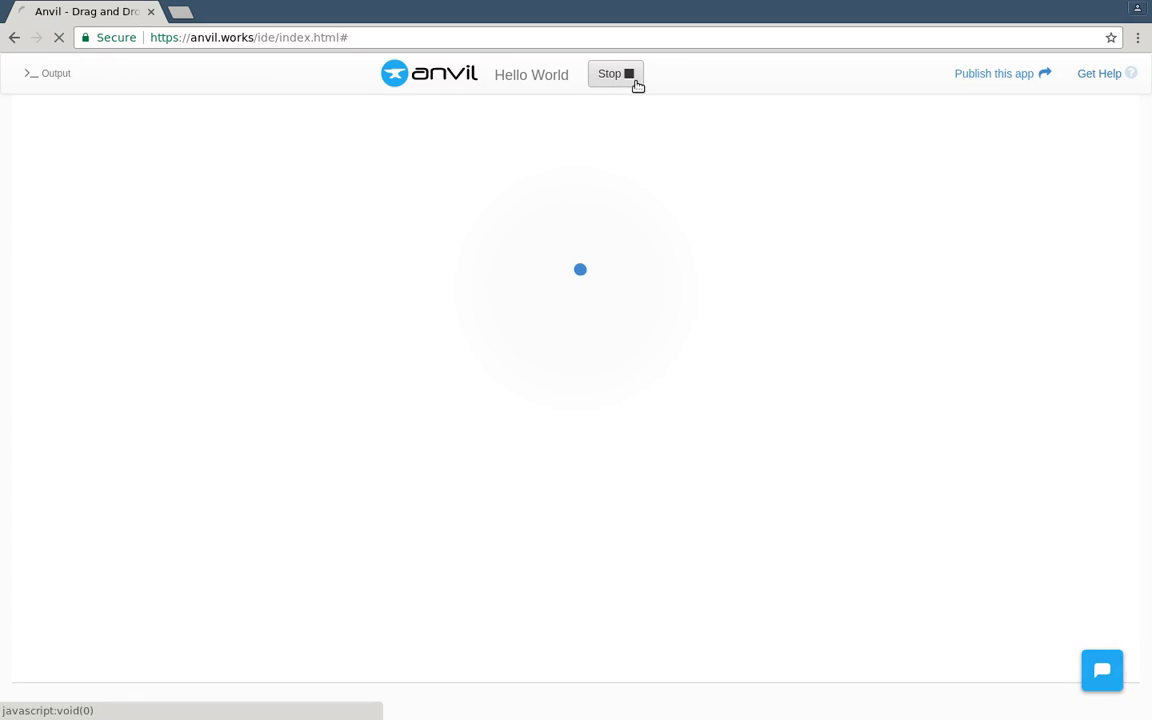
pyautogui.click(613, 192)
pyautogui.write('John')
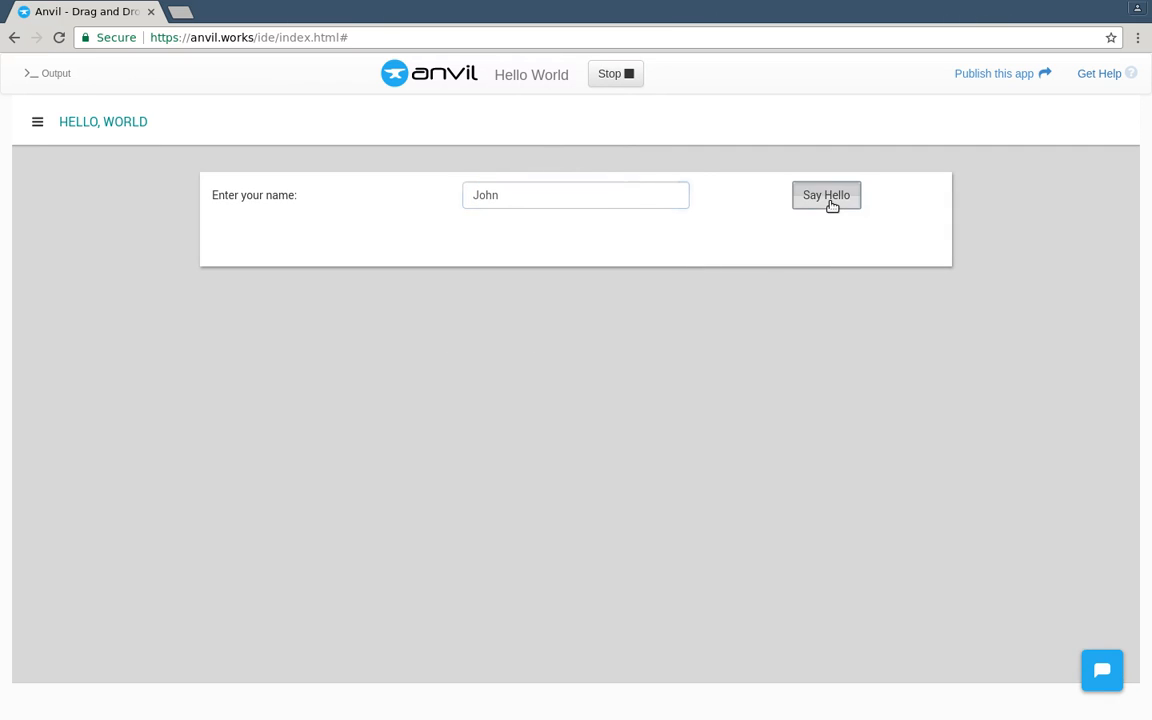
pyautogui.click(829, 203)
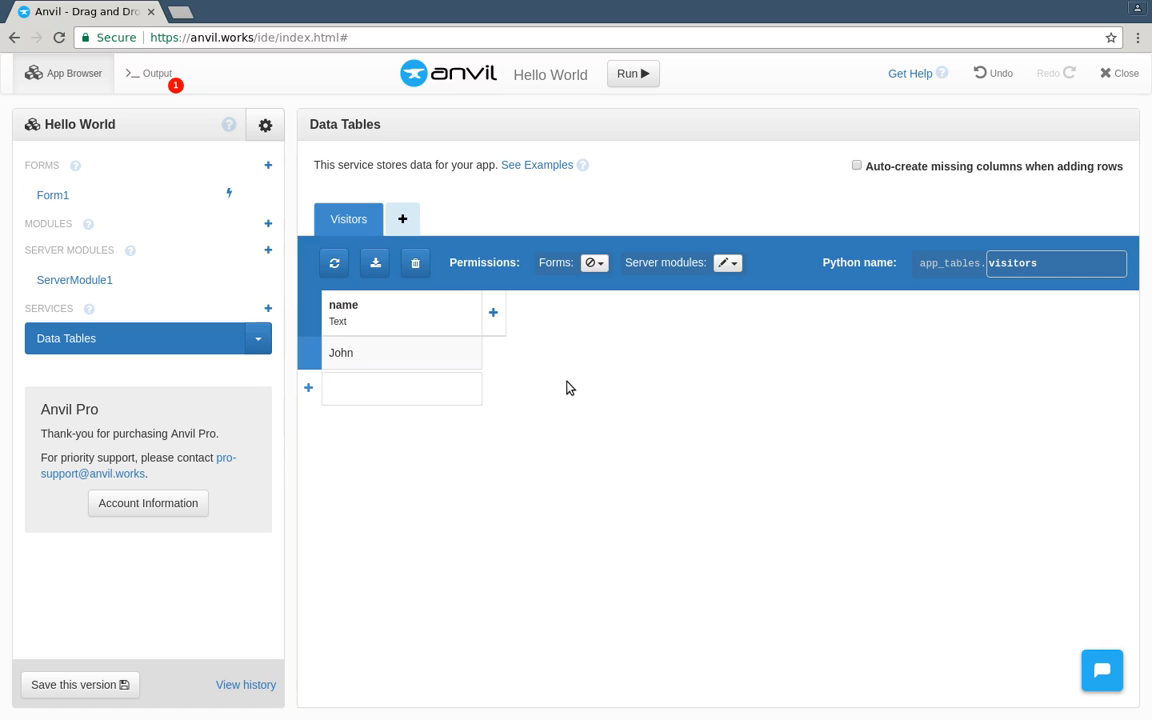
# Add the Users service to the app and select its sample login code.
pyautogui.click(267, 308)
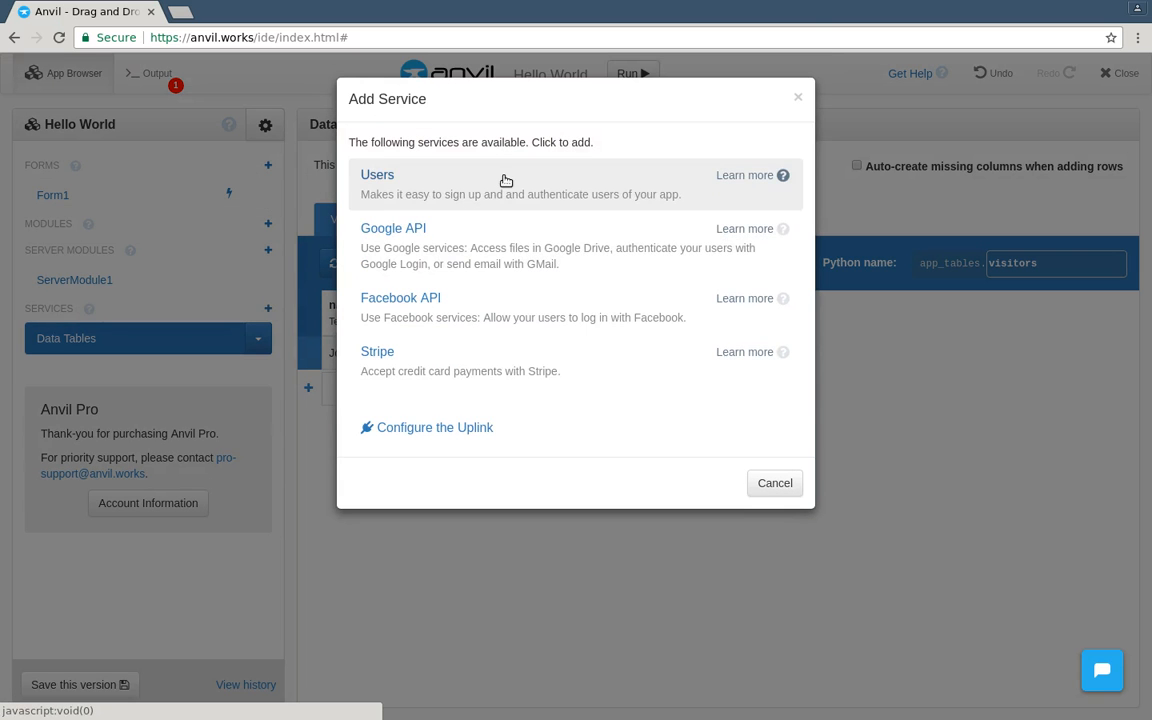
pyautogui.click(506, 182)
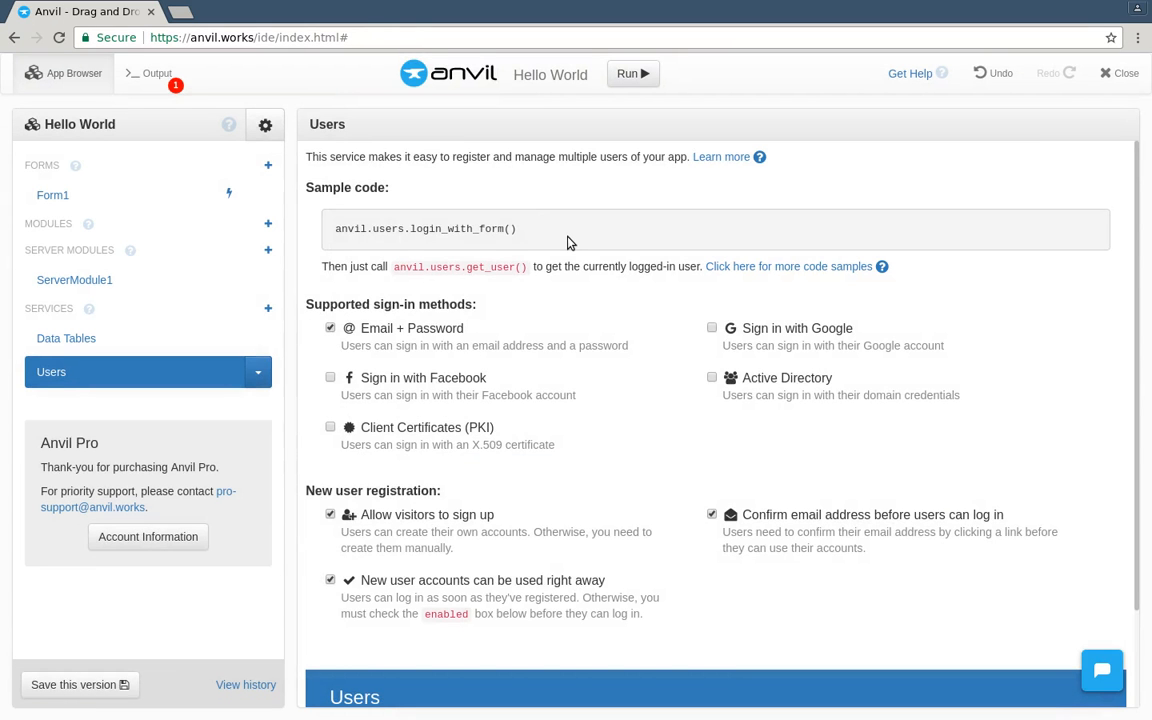
pyautogui.click(570, 243)
pyautogui.scroll(-2, 680, 457)
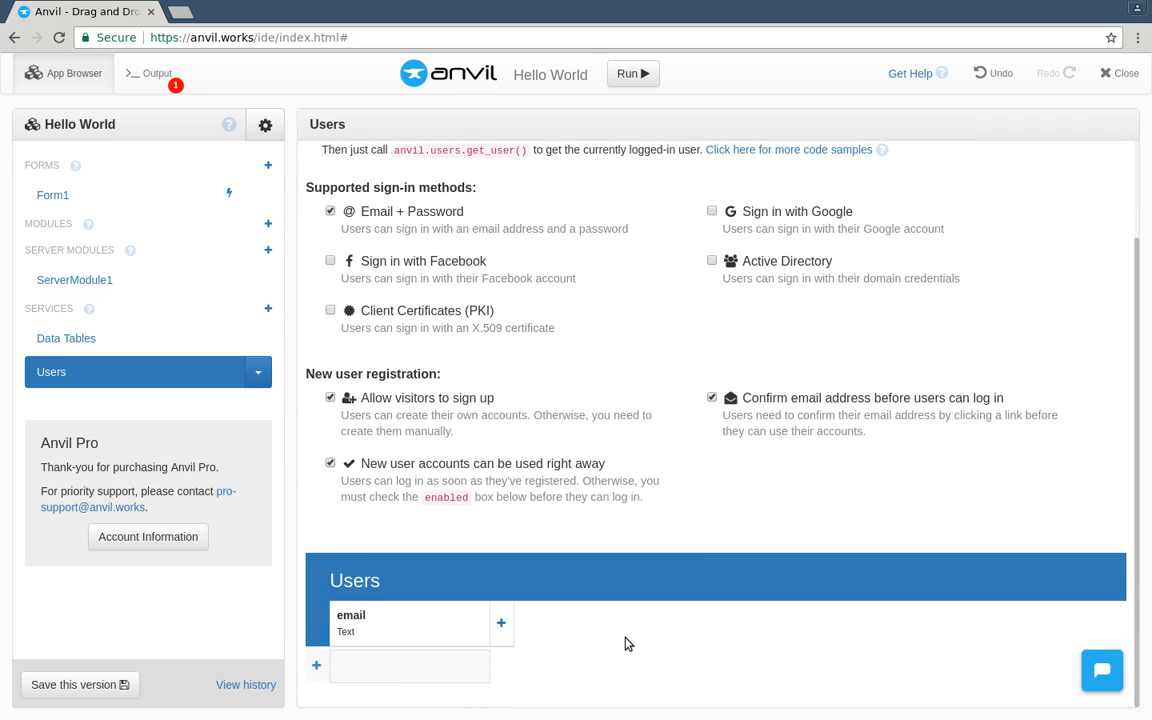
# Add an author column to Visitors linking each row to a single Users row.
pyautogui.click(185, 342)
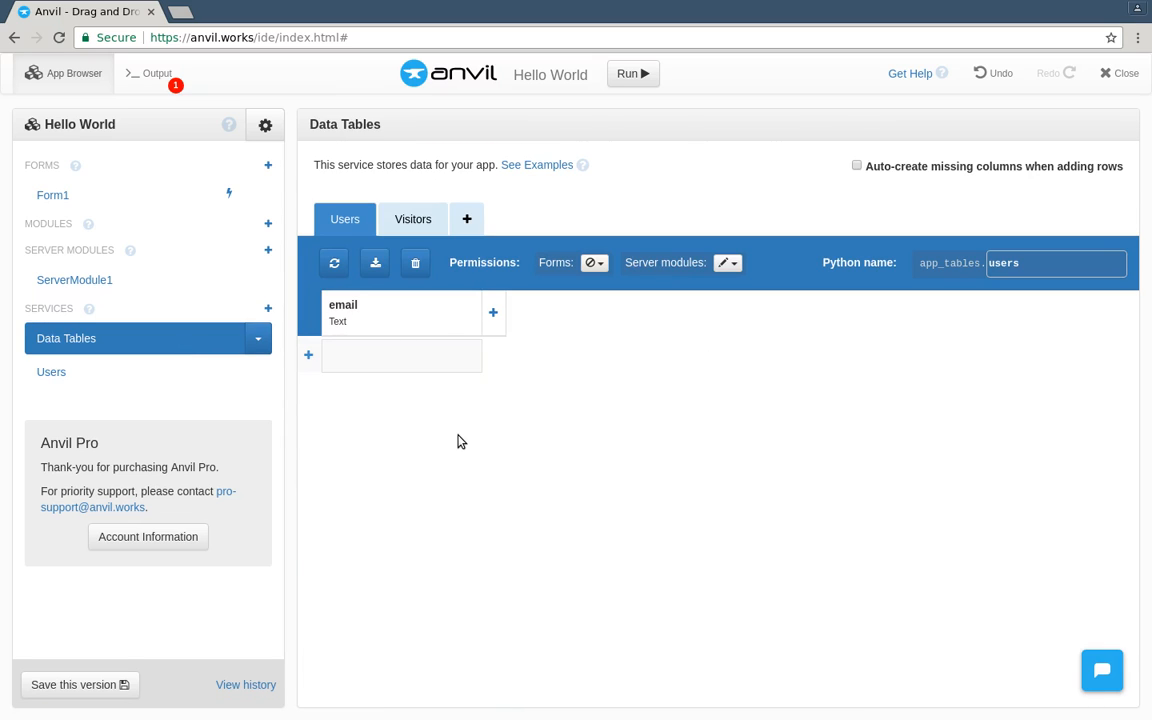
pyautogui.click(413, 219)
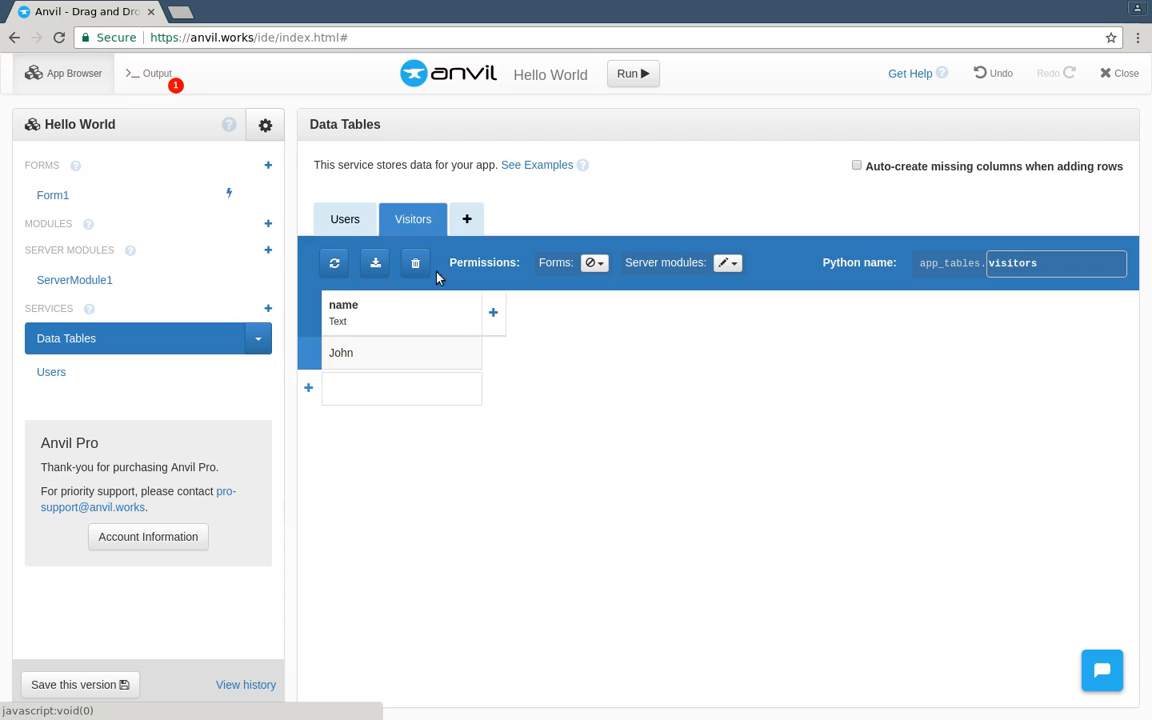
pyautogui.click(497, 323)
pyautogui.moveTo(560, 471)
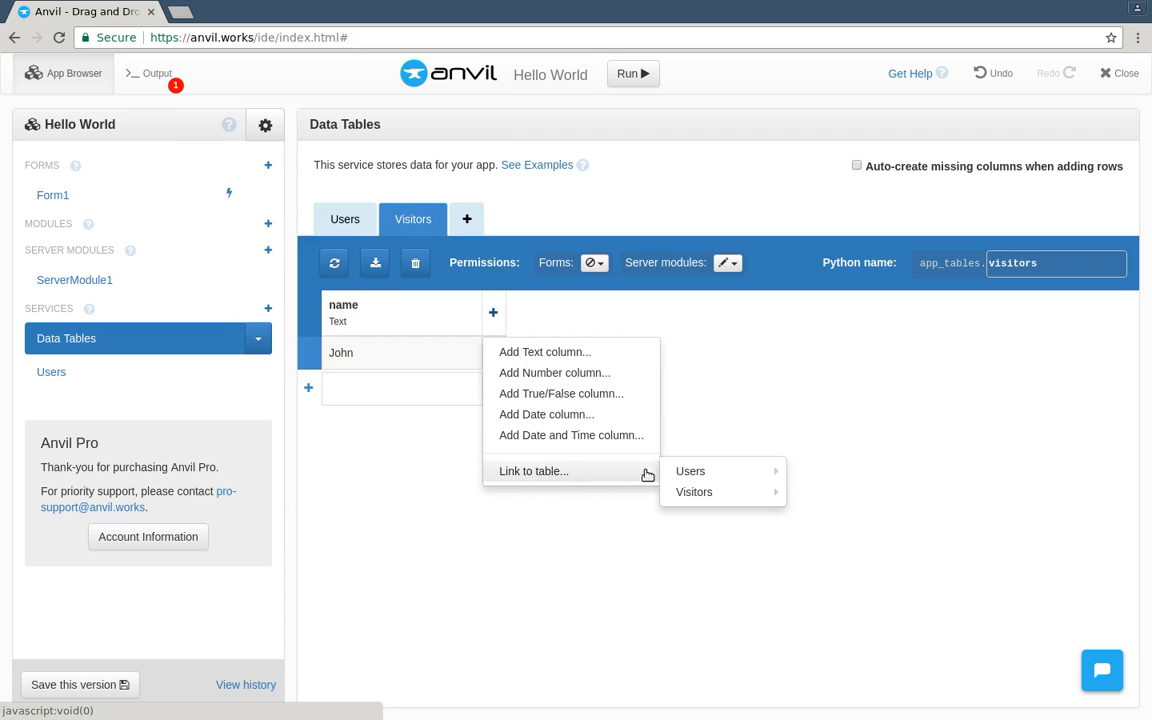
pyautogui.click(830, 471)
pyautogui.write('author')
pyautogui.press('Return')
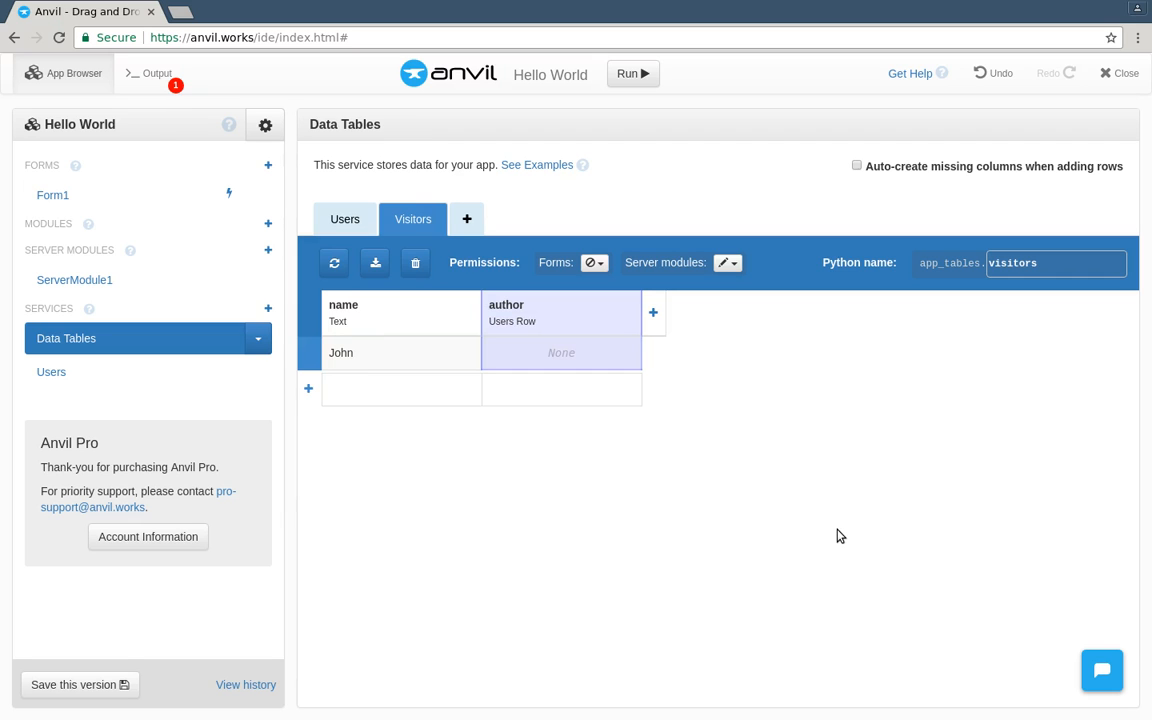
# Insert anvil.users.login_with_form() after the init comment in Form1's startup code.
pyautogui.click(178, 200)
pyautogui.click(760, 327)
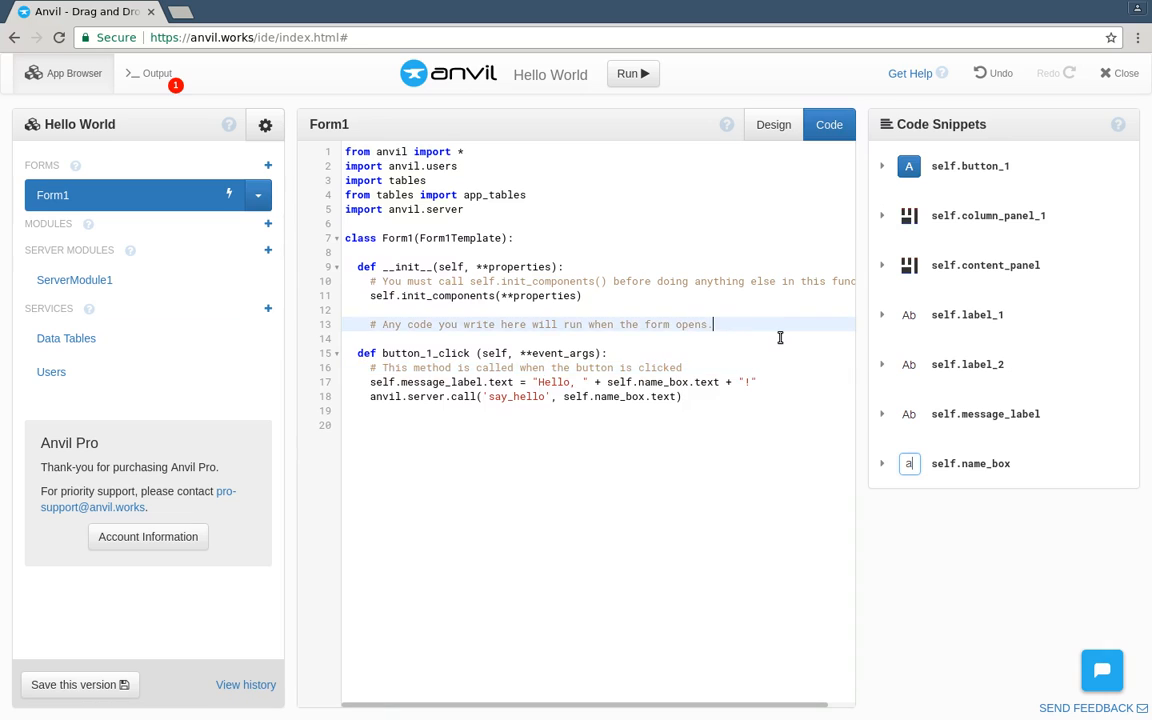
pyautogui.press('Return')
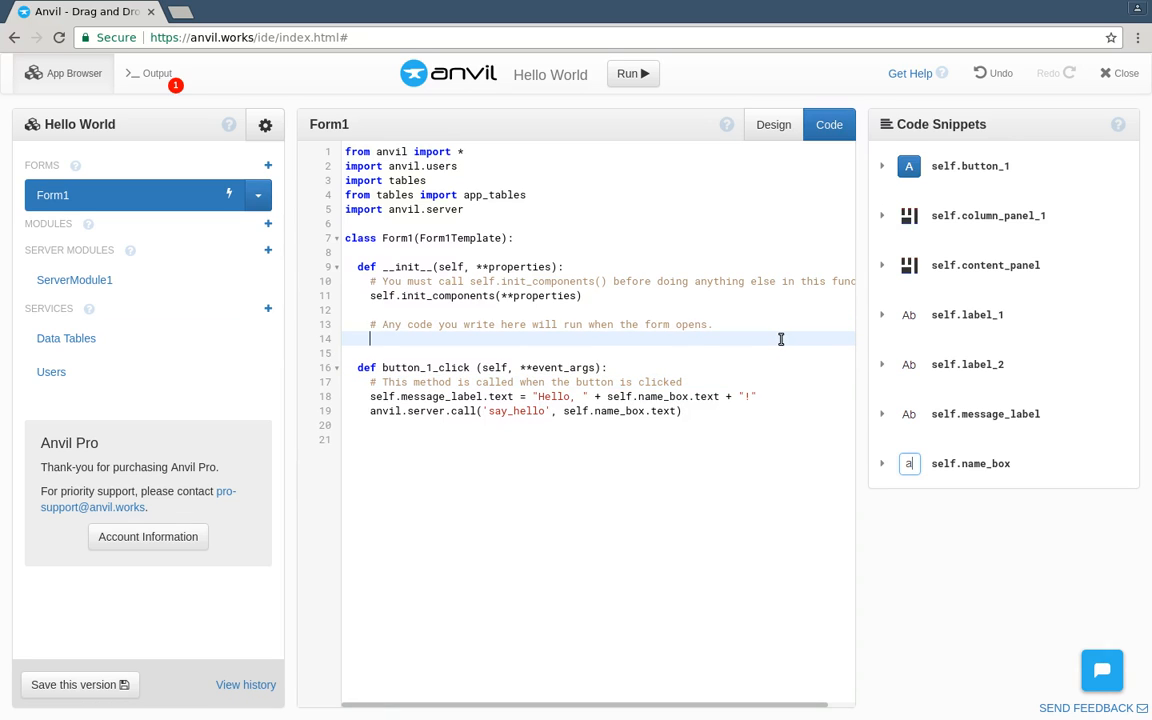
pyautogui.write('anvil.users.')
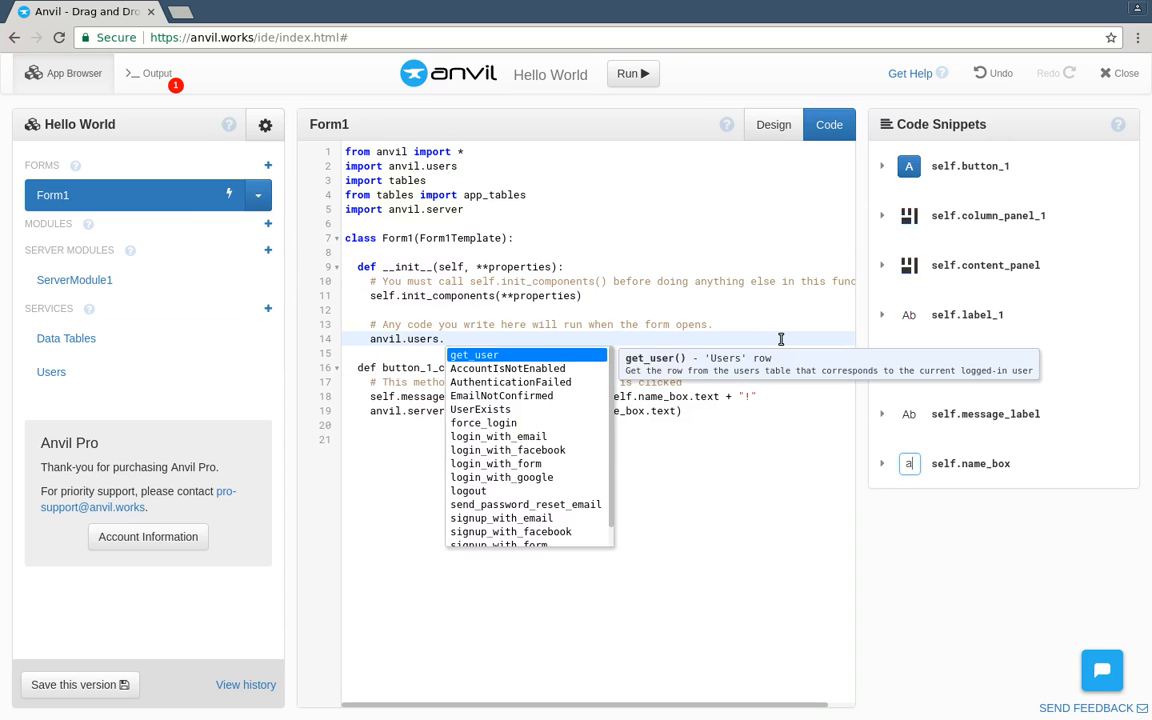
pyautogui.write('lo')
pyautogui.press('Down')
pyautogui.press('Down')
pyautogui.press('Return')
pyautogui.press('Down')
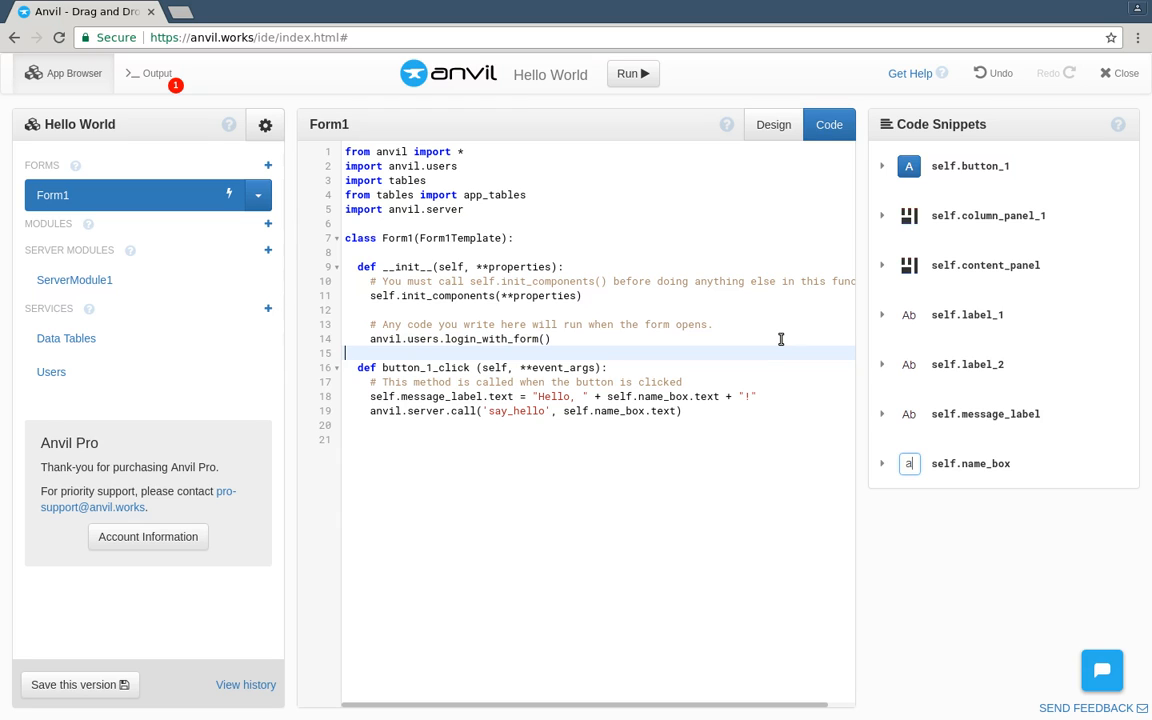
# Extend the add_row line with author=anvil.users.get_user() in say_hello.
pyautogui.click(195, 270)
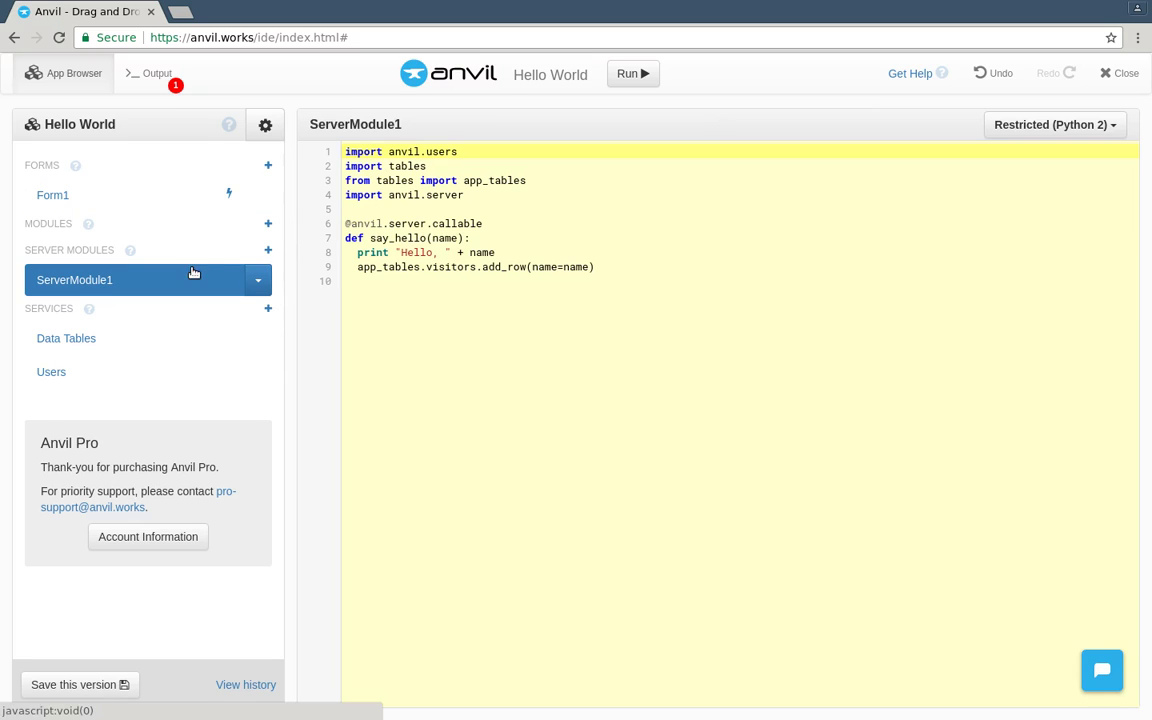
pyautogui.click(632, 267)
pyautogui.write(', a')
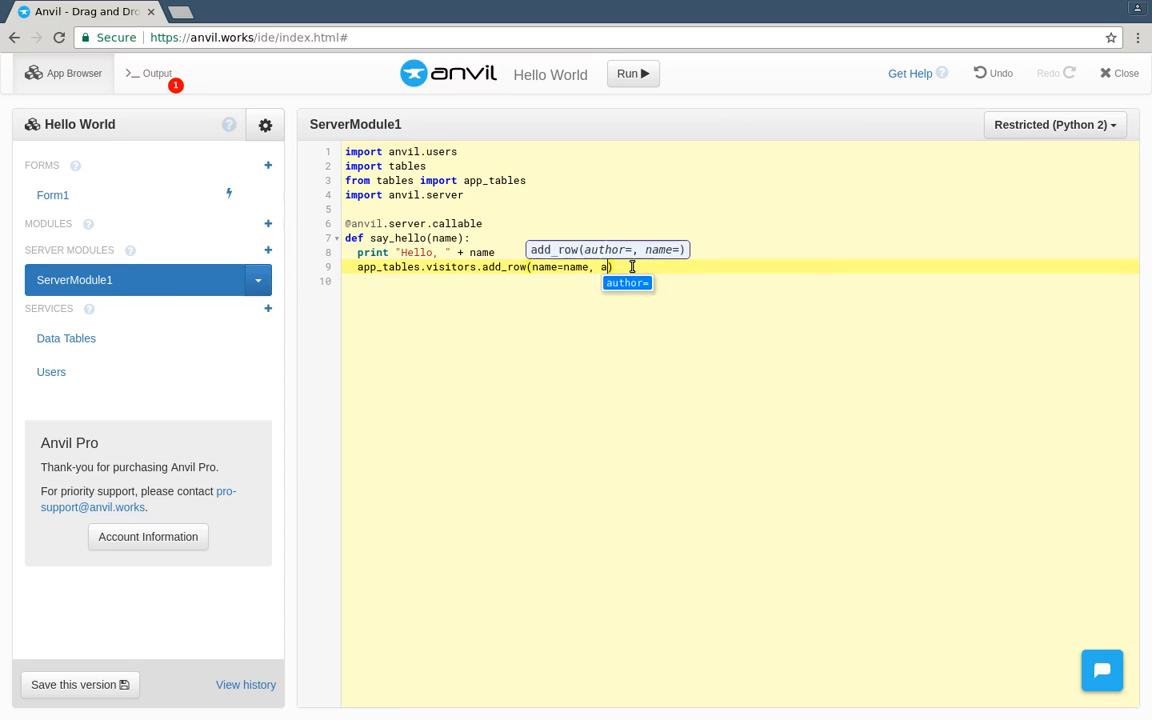
pyautogui.write('uthor=anvil.users.g')
pyautogui.click(808, 284)
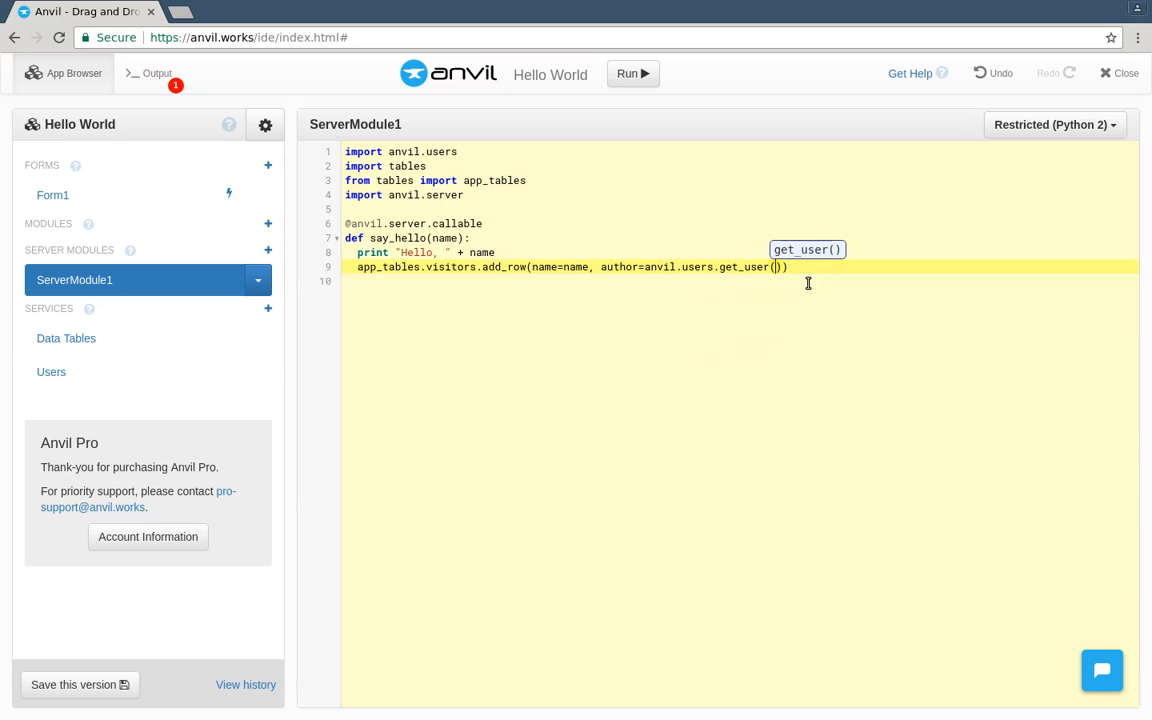
pyautogui.click(812, 270)
# Run the app and sign up a new account with email and matching passwords.
pyautogui.click(650, 84)
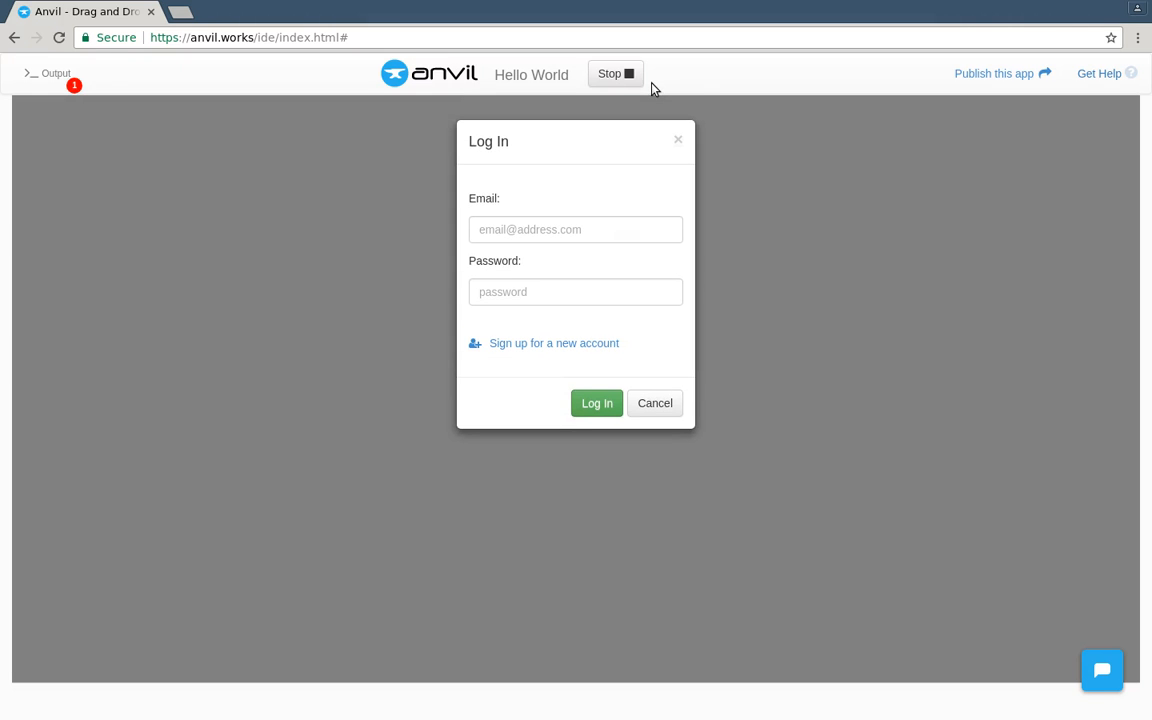
pyautogui.click(595, 349)
pyautogui.click(582, 238)
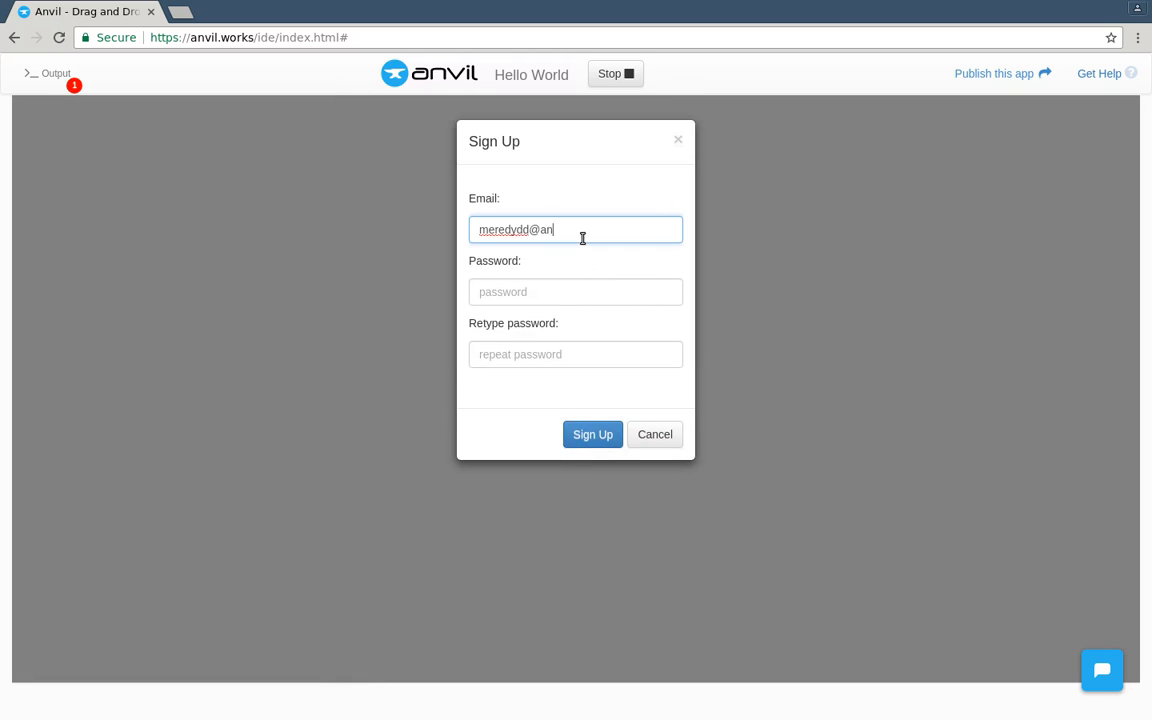
pyautogui.press('Tab')
pyautogui.write('abcsword')
pyautogui.press('Tab')
pyautogui.write('password')
pyautogui.click(590, 434)
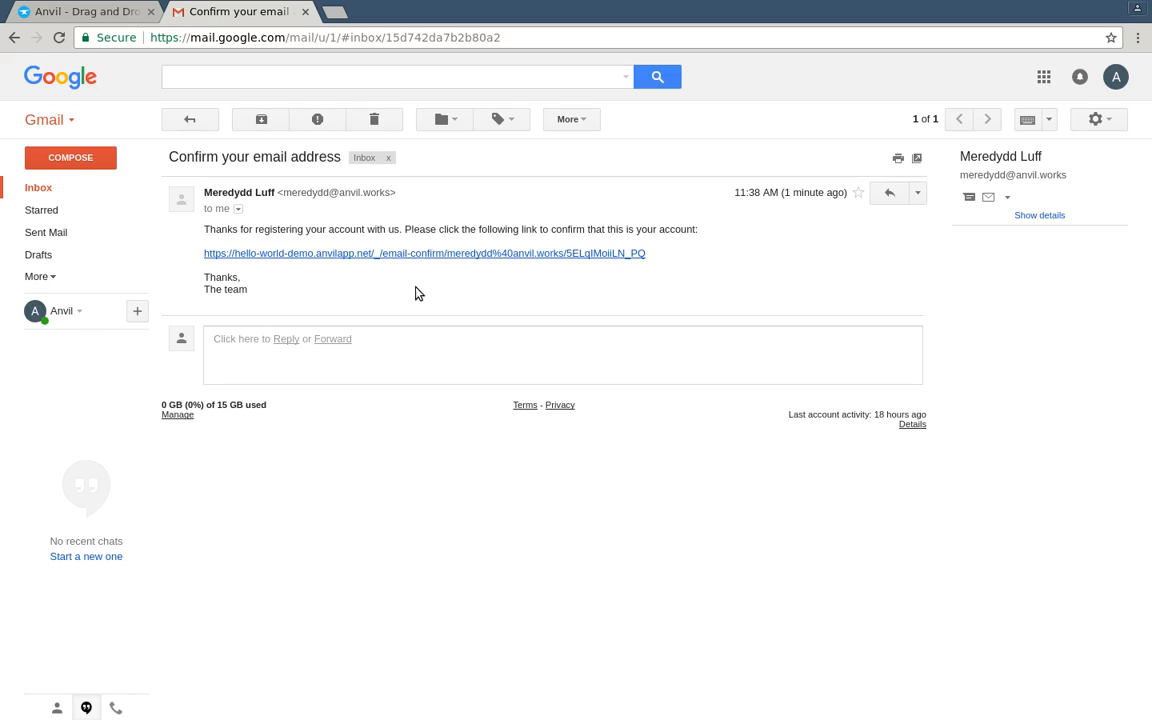
# Confirm the email via the link, then log into the app with email and password.
pyautogui.click(406, 253)
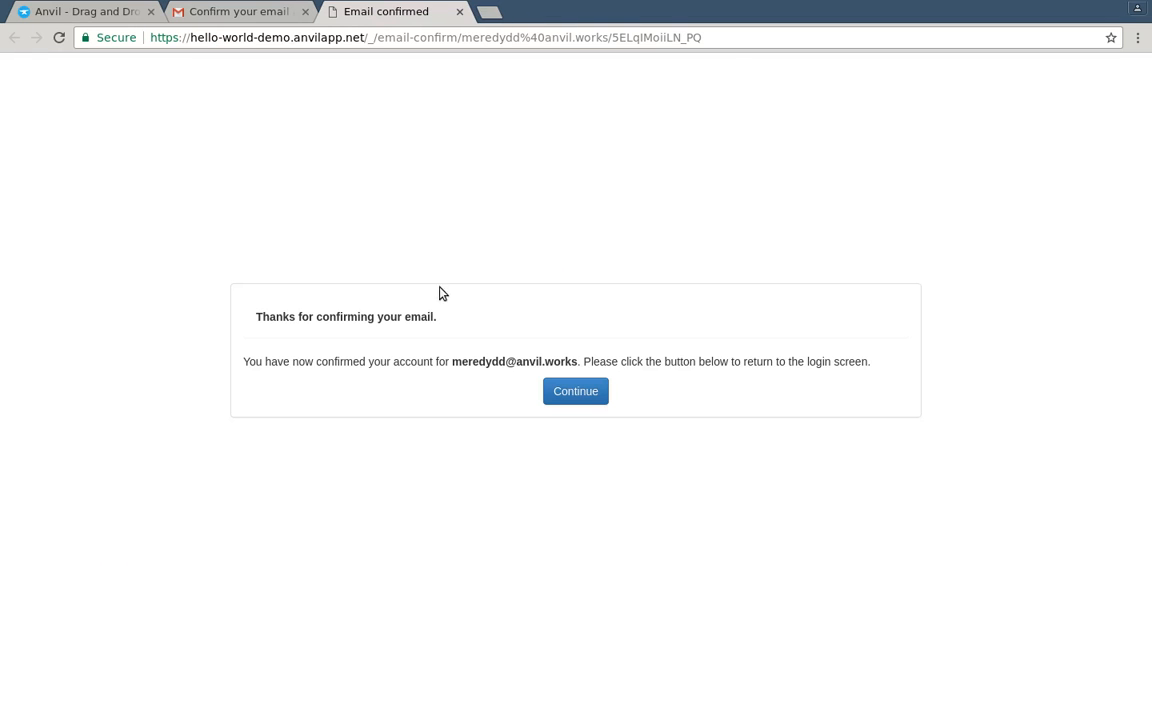
pyautogui.click(557, 393)
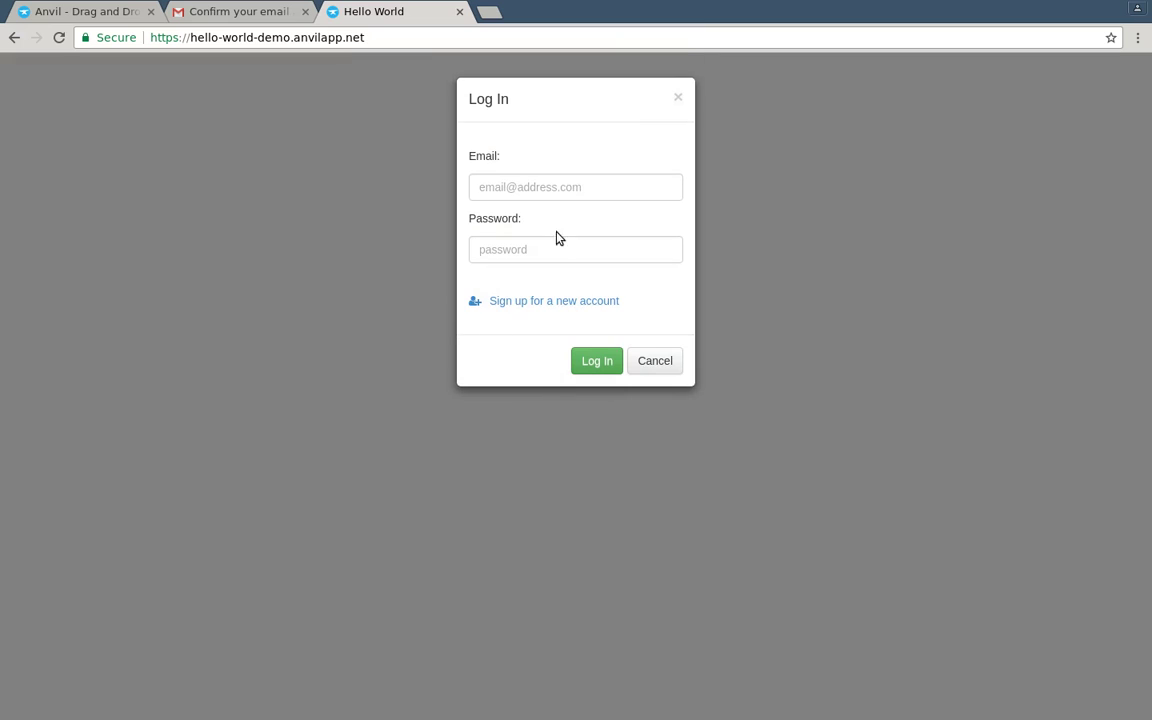
pyautogui.click(591, 193)
pyautogui.press('Tab')
pyautogui.write('••••••••')
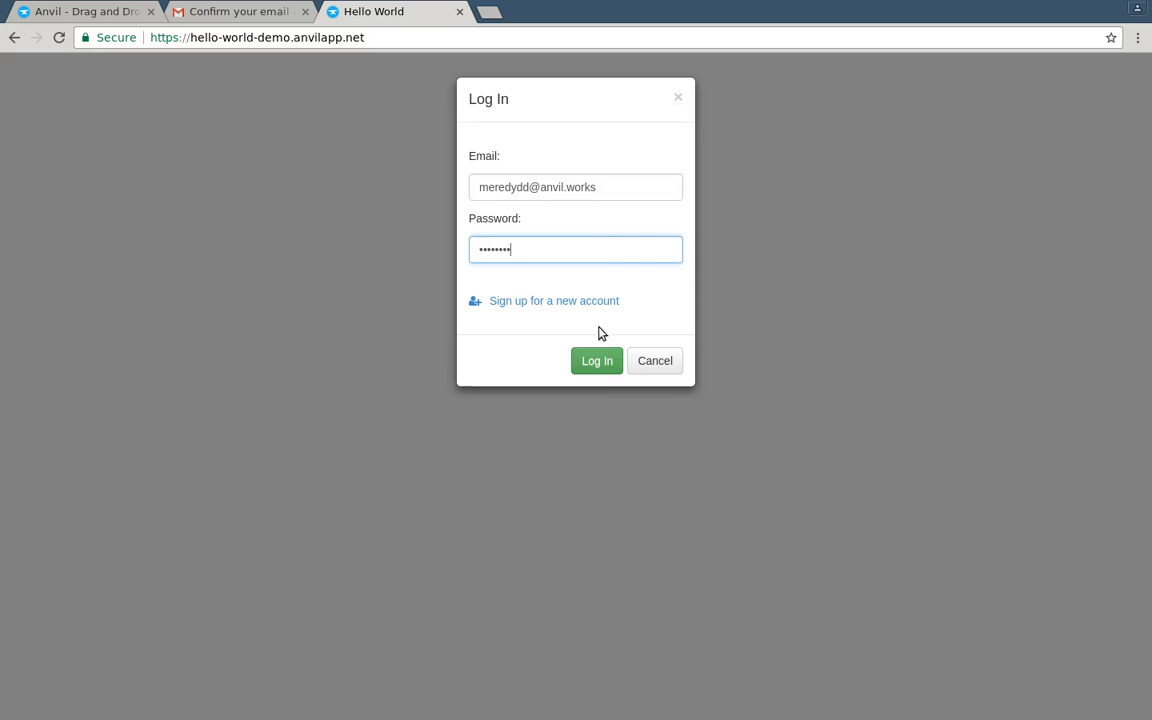
pyautogui.click(598, 362)
# Submit a name to get the greeting and return to the Anvil editor.
pyautogui.click(586, 152)
pyautogui.write('Meredydd')
pyautogui.click(820, 155)
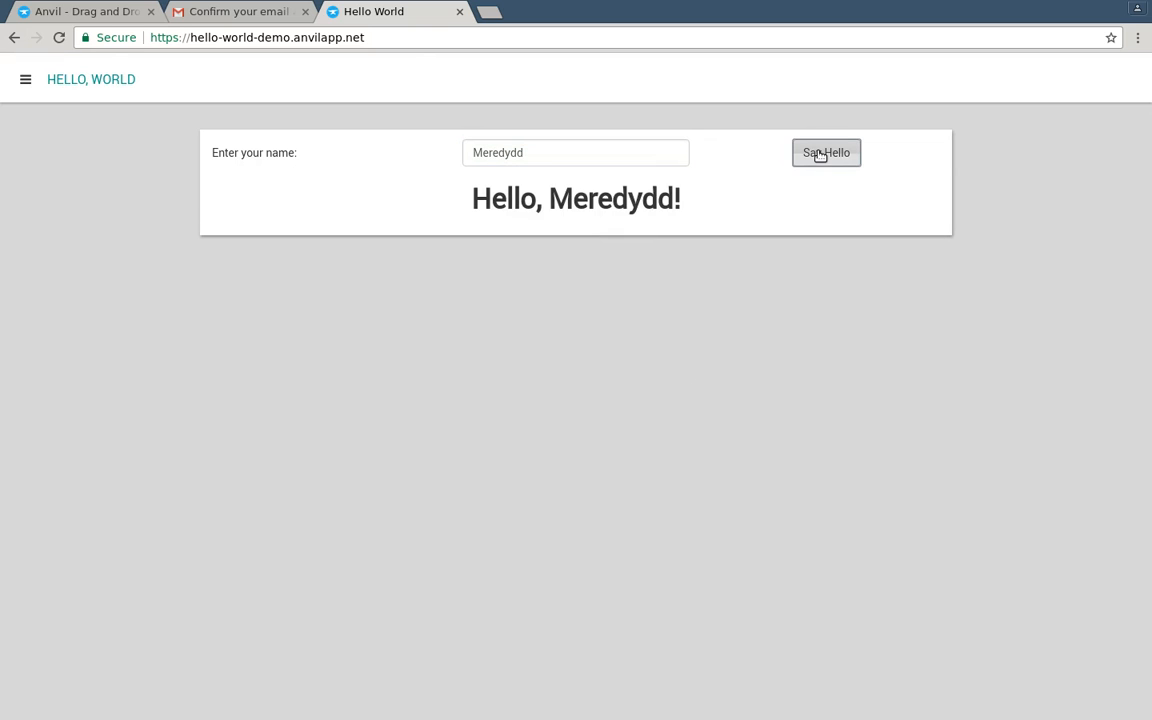
pyautogui.hotkey('ctrl', '1')
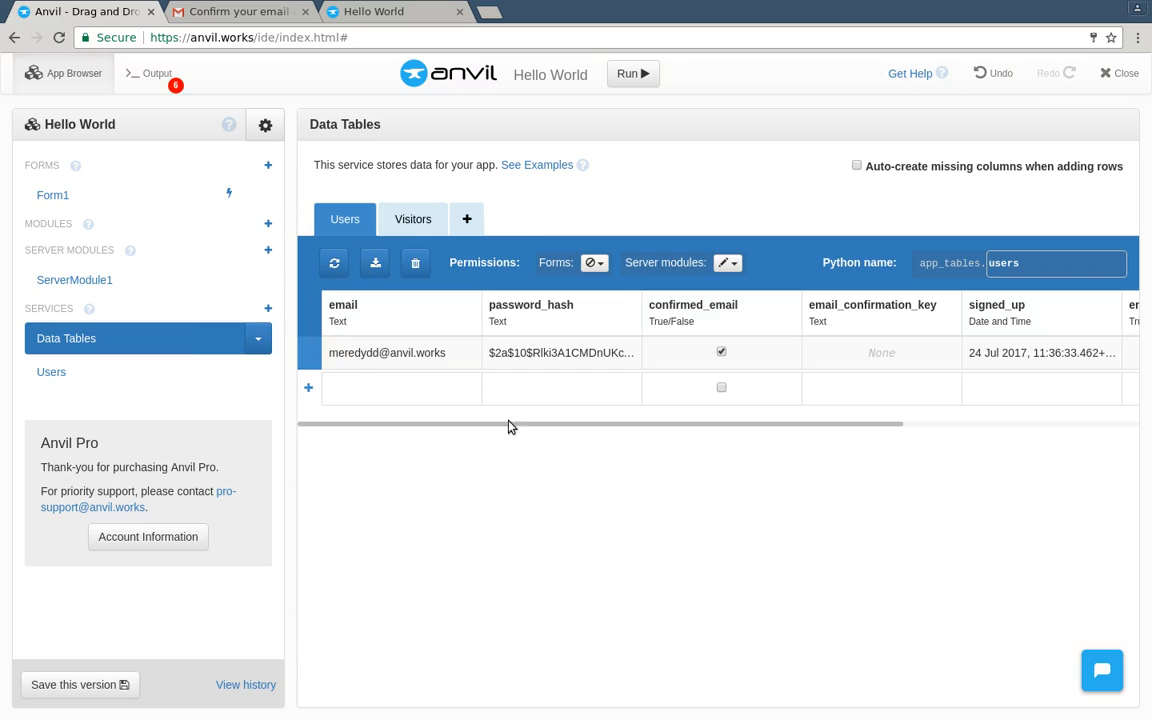
# Switch to the Visitors table showing the Meredydd row linked to its author.
pyautogui.click(411, 218)
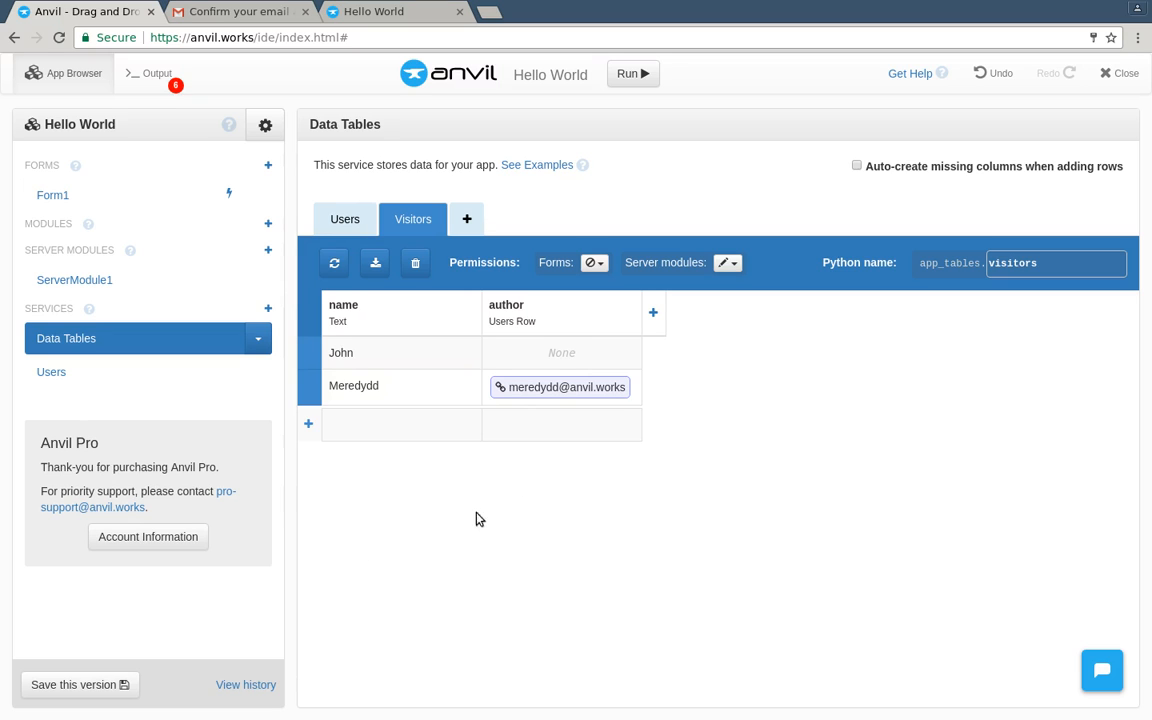
# Save this version described "It works!" and view the version history.
pyautogui.click(100, 688)
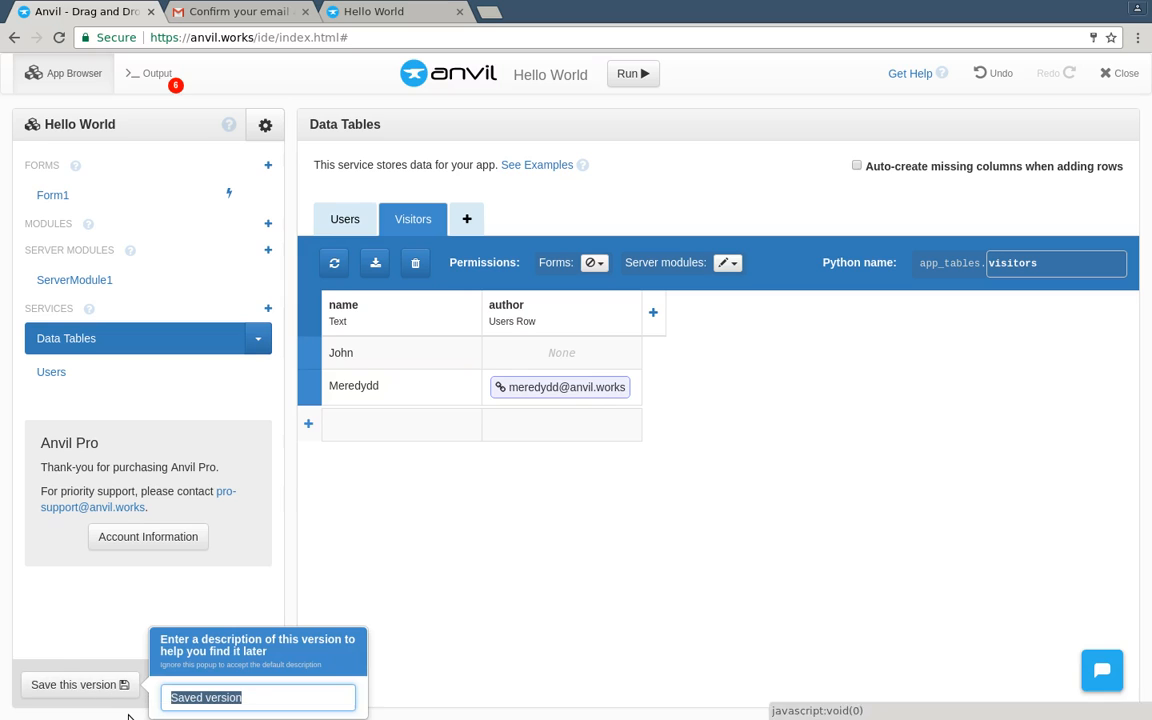
pyautogui.write('I')
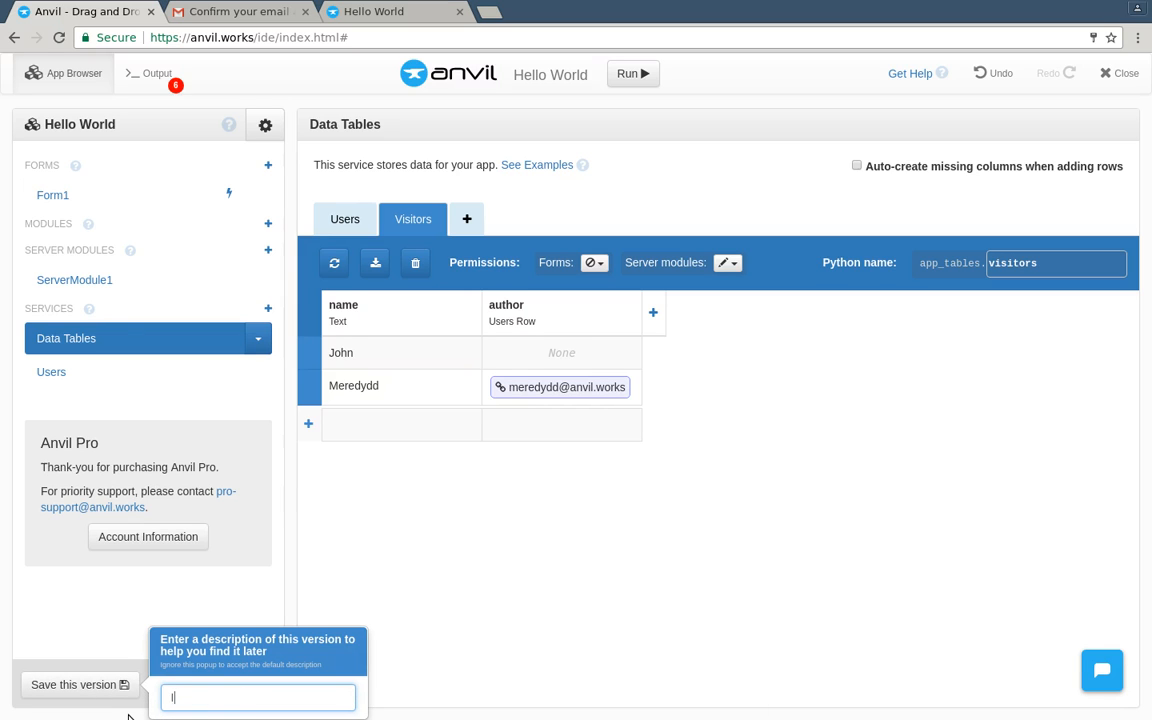
pyautogui.write('t works!')
pyautogui.press('Return')
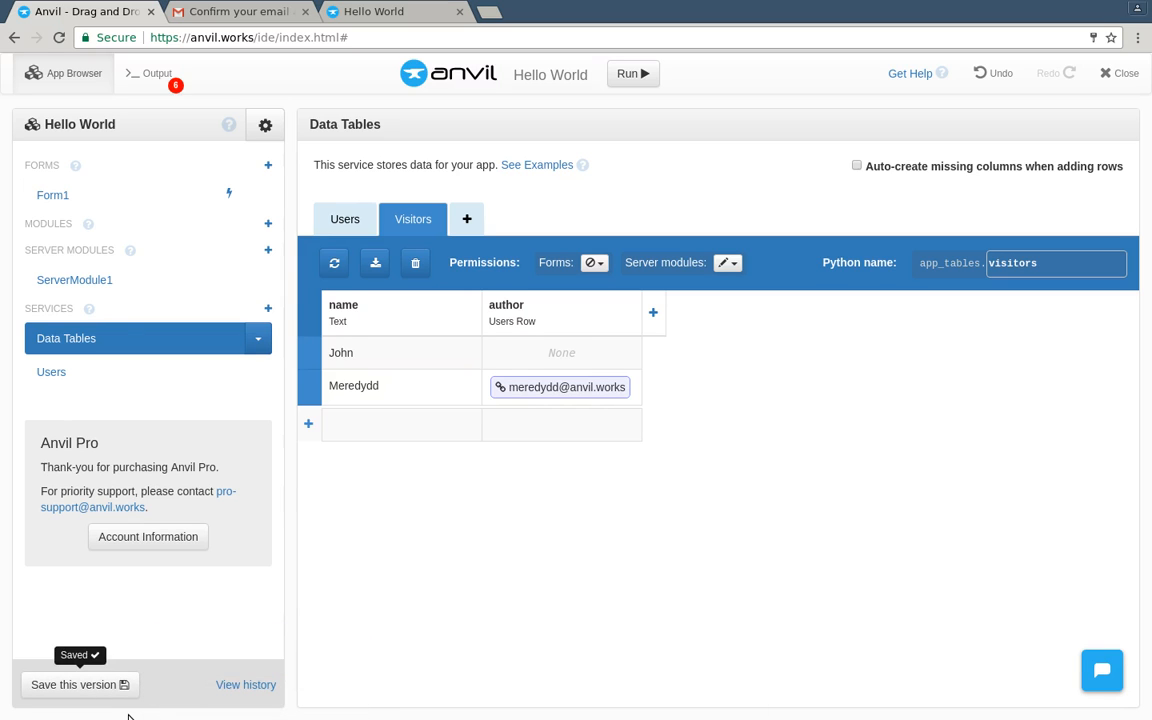
pyautogui.click(228, 685)
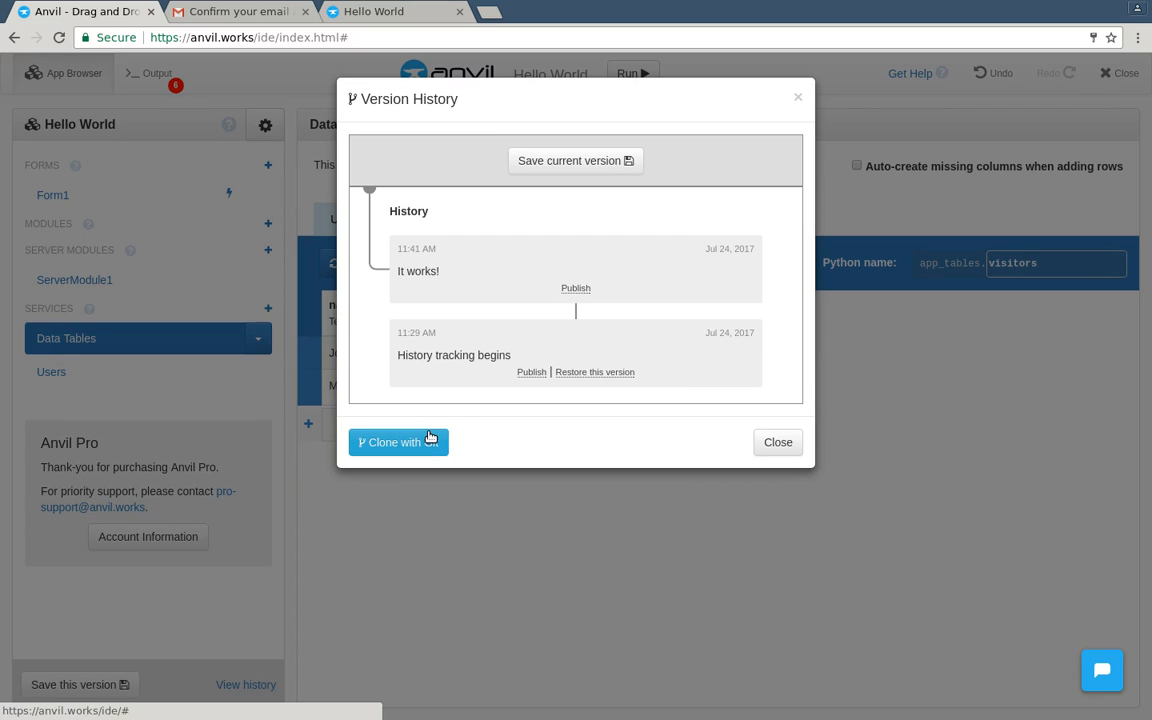
# Publish the 'It works!' version from Version History and confirm, making it live for all visitors.
pyautogui.click(577, 290)
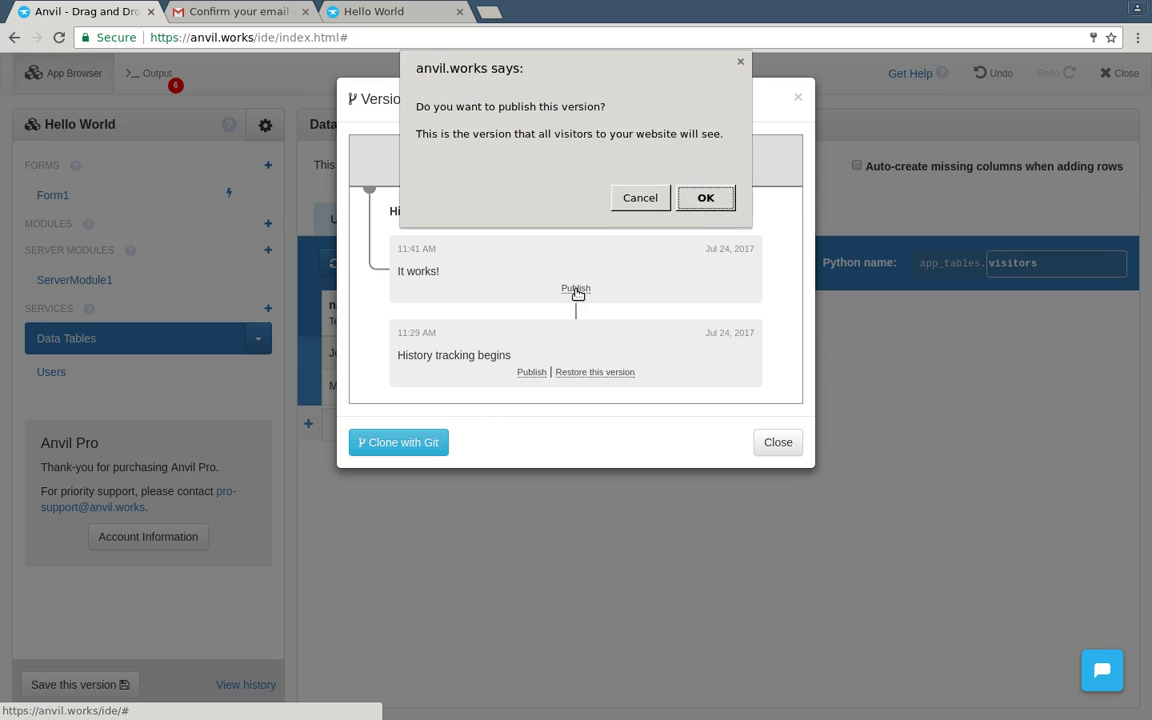
pyautogui.click(716, 208)
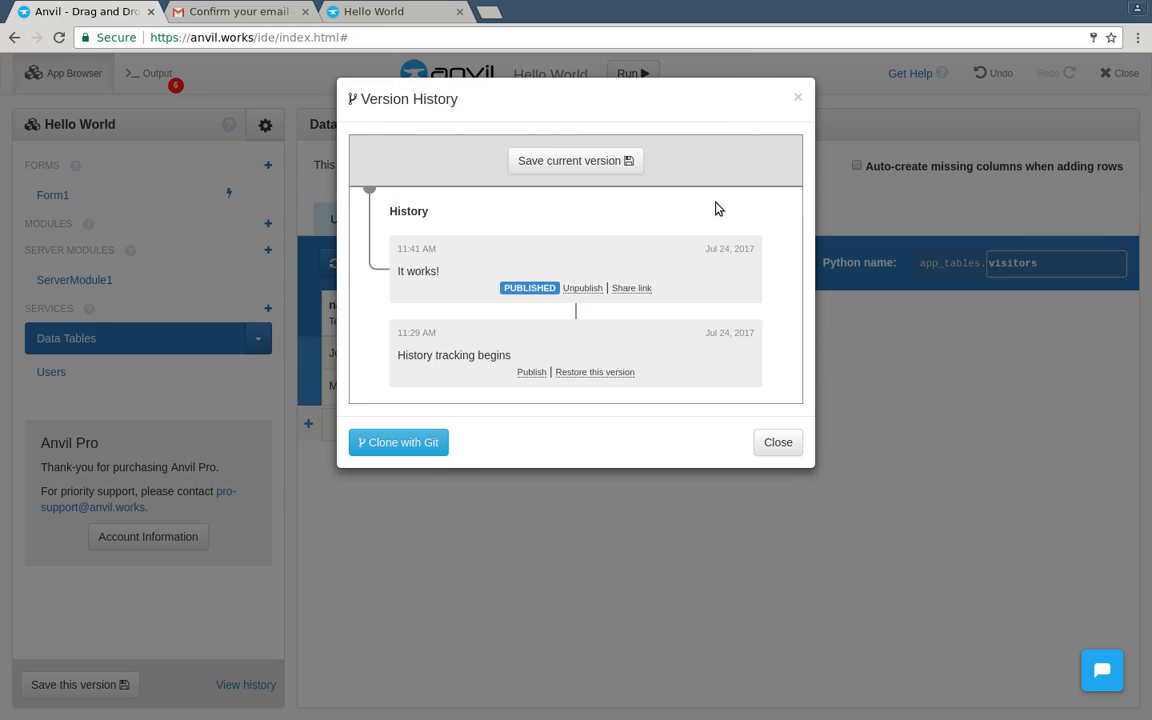